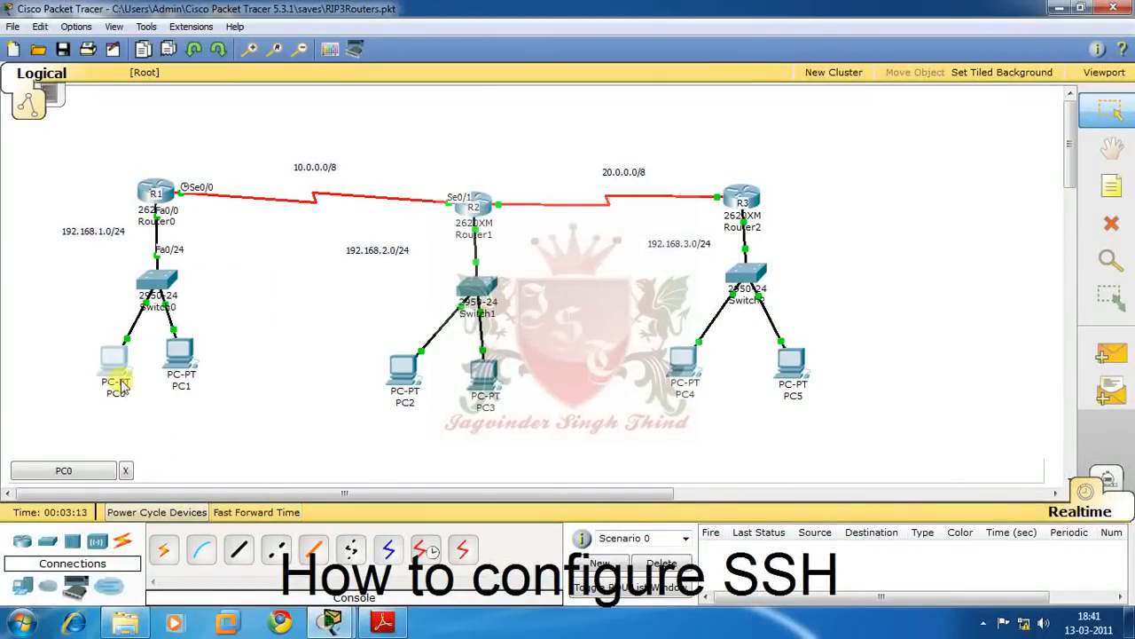
- Open router R1's CLI and enter privileged, then global configuration mode
mouse_move(108, 357)
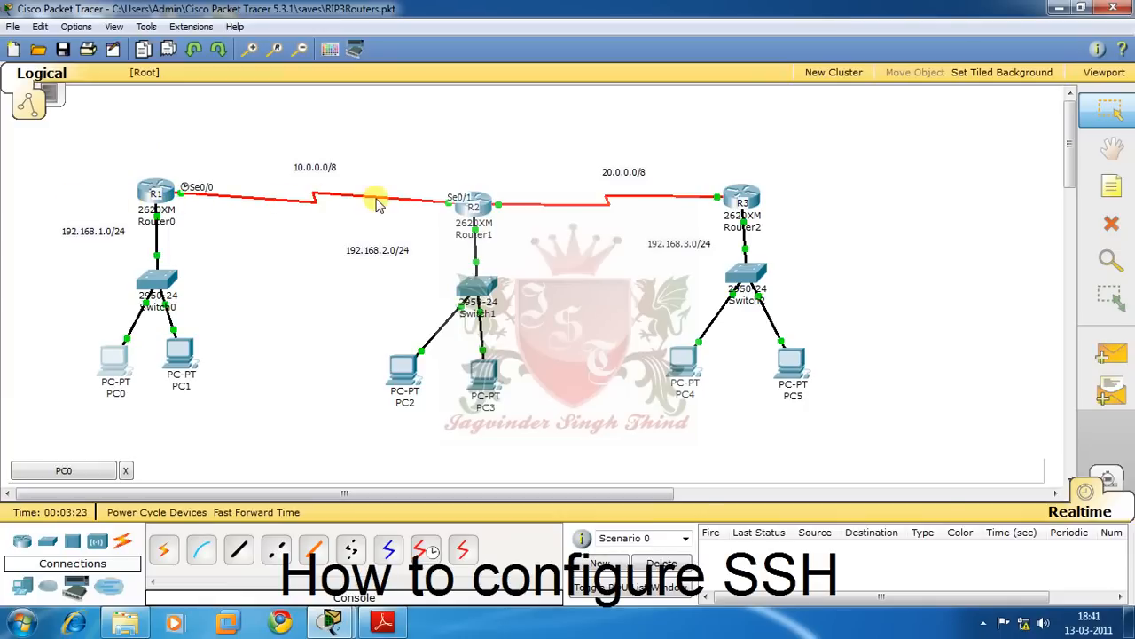
mouse_move(148, 187)
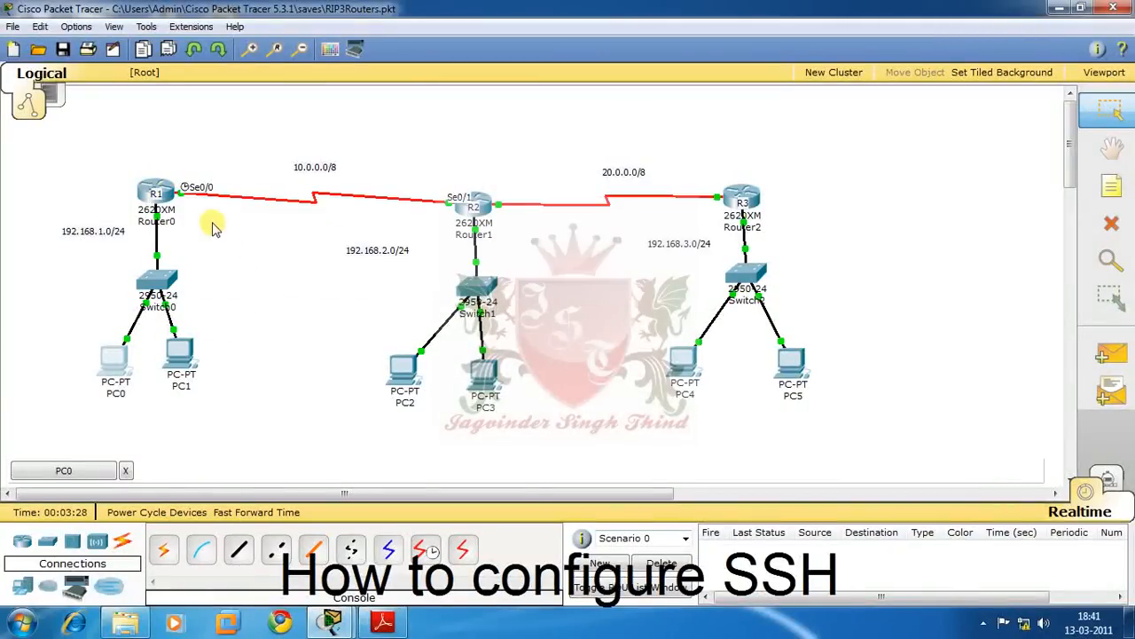
click(172, 195)
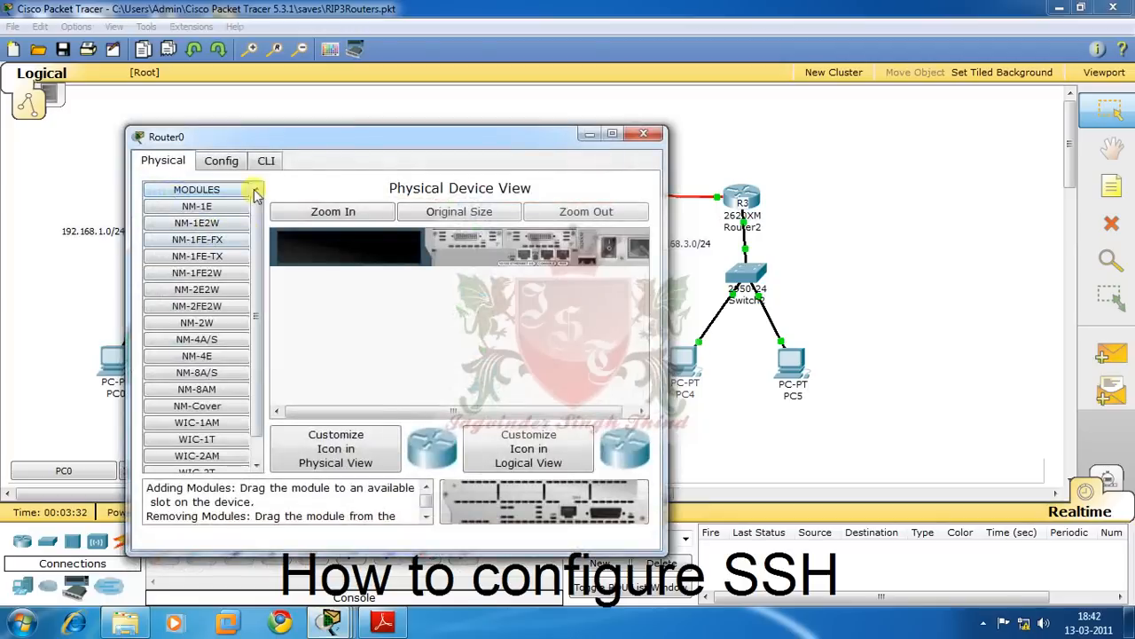
click(266, 163)
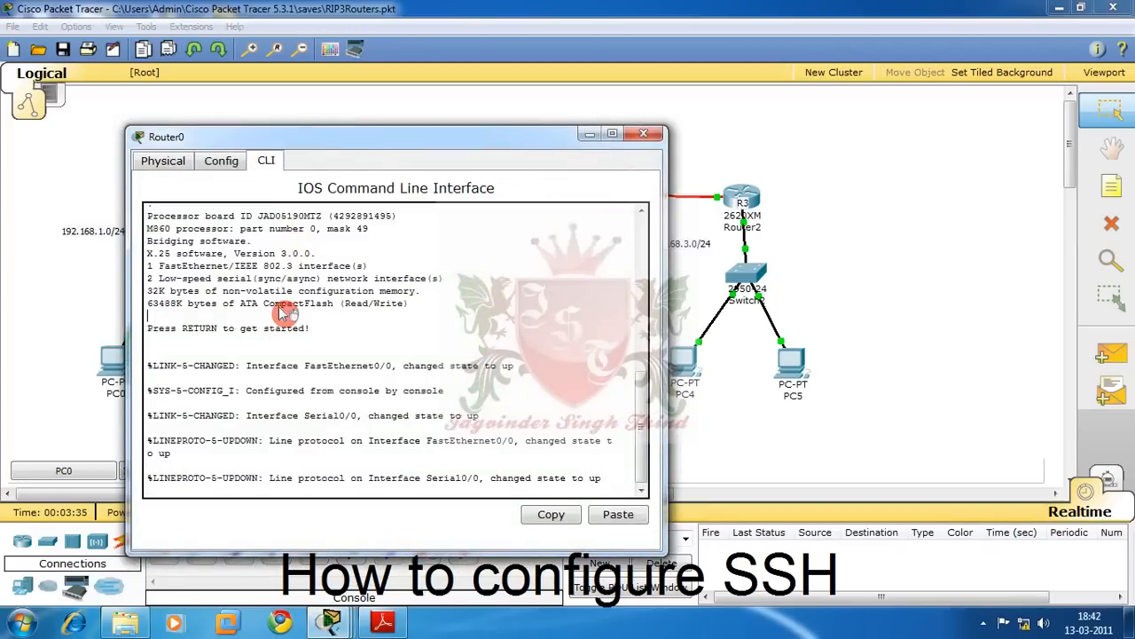
key(Return)
key(Return)
key(Return)
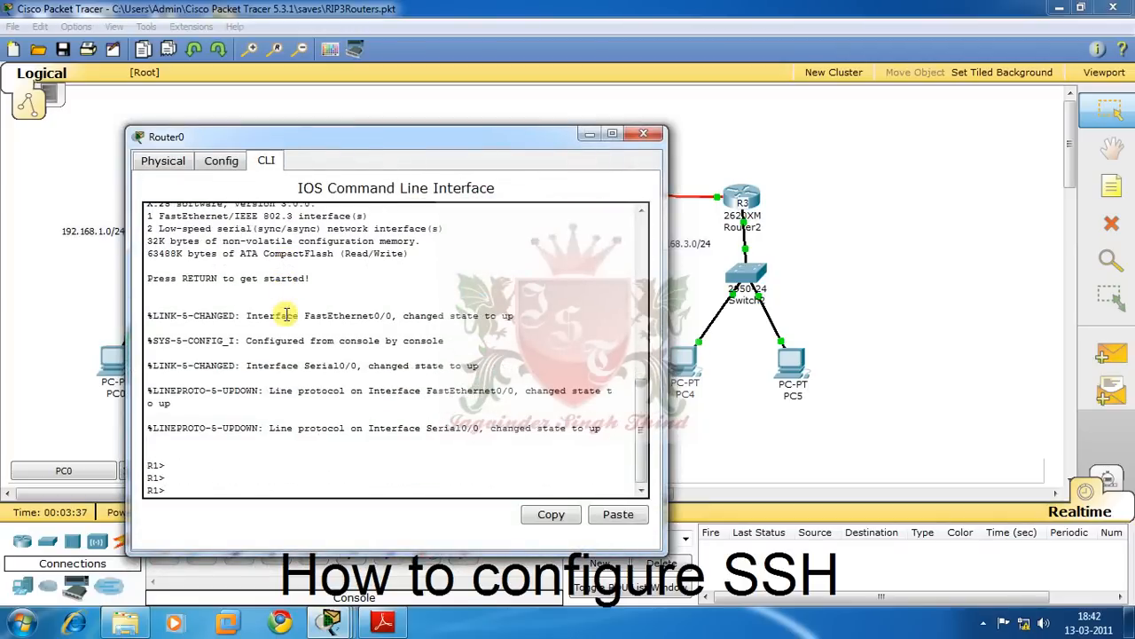
text(en)
key(Return)
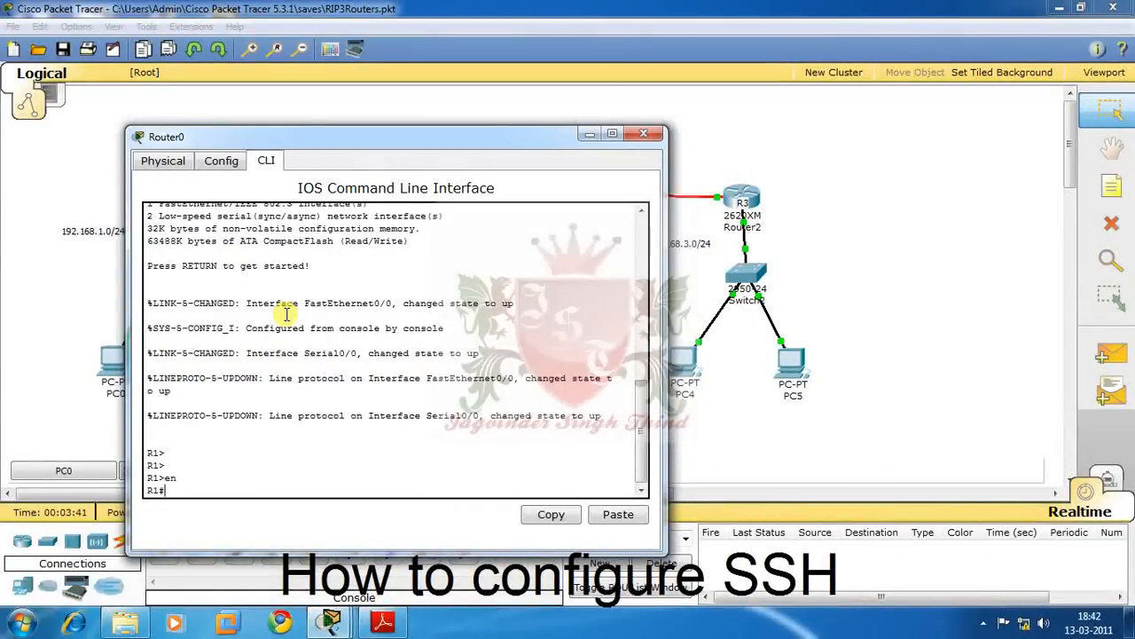
text(conf t)
key(Return)
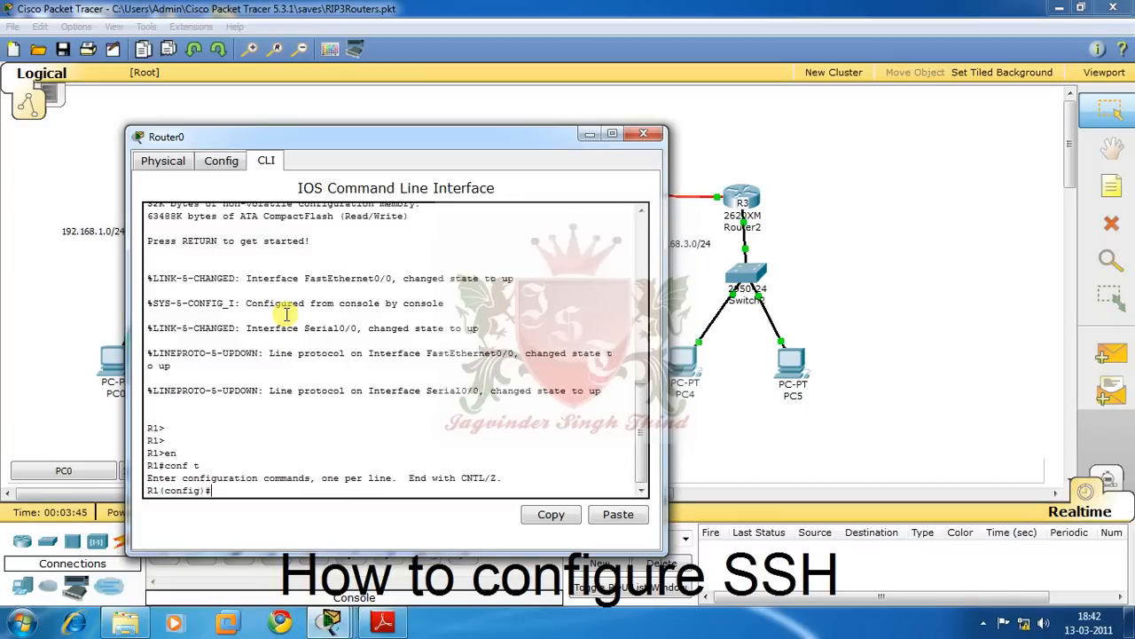
- Give vty lines 0–15 a password and enable login checking
text(line vt)
key(Tab)
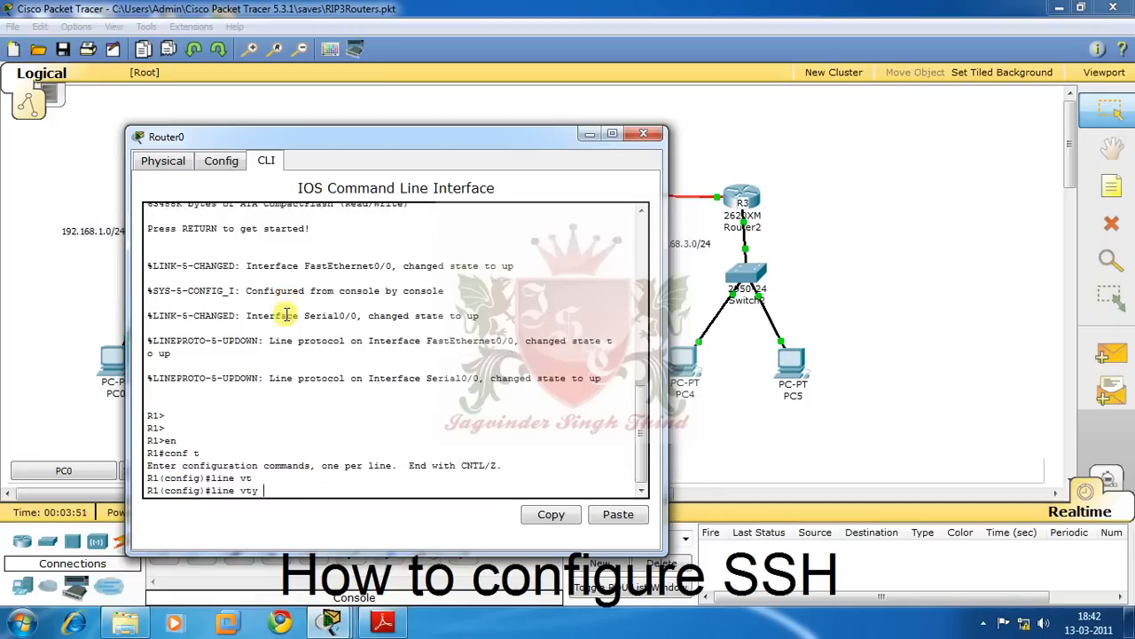
text(0 15)
key(Return)
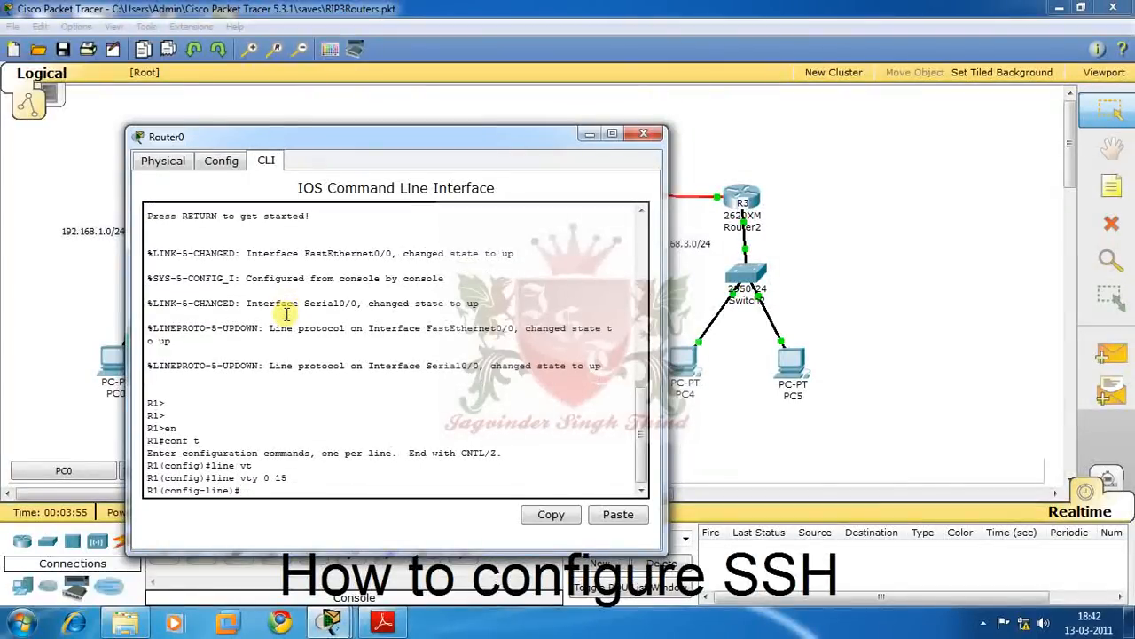
text(pass)
key(Tab)
text(ccna)
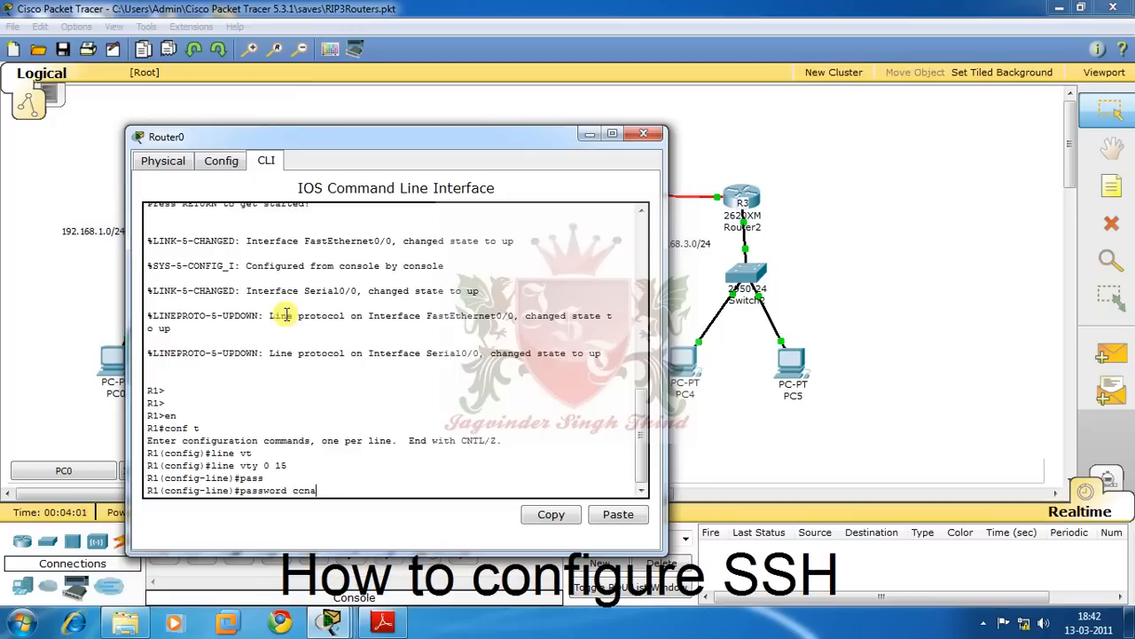
key(Return)
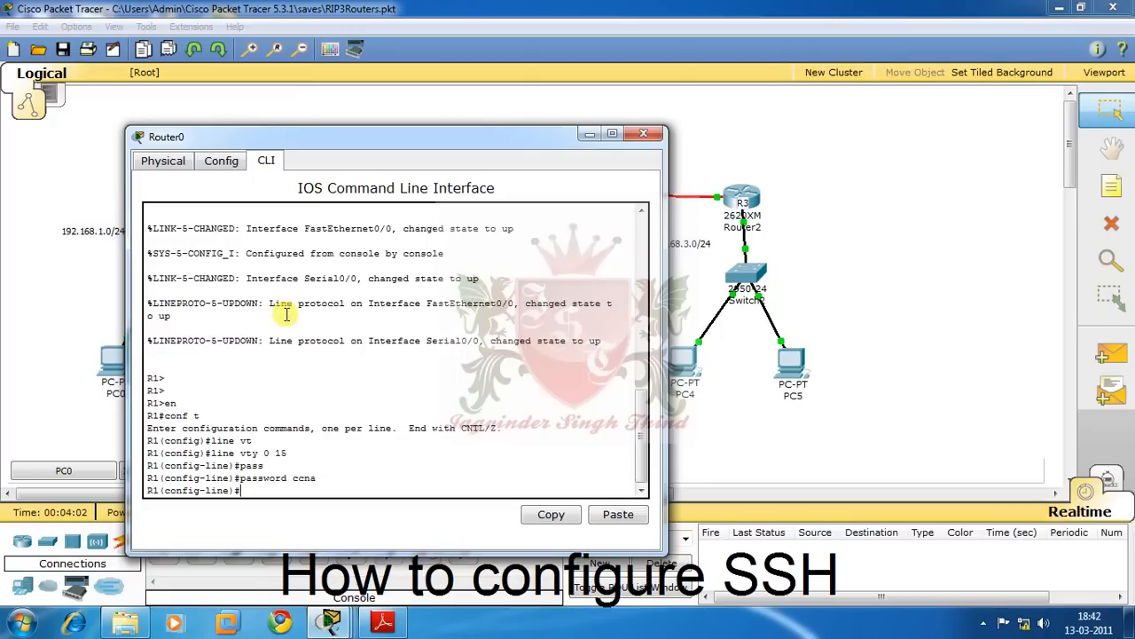
text(login)
key(Return)
- Require local-user login on the vty lines and exit line configuration
key(Up)
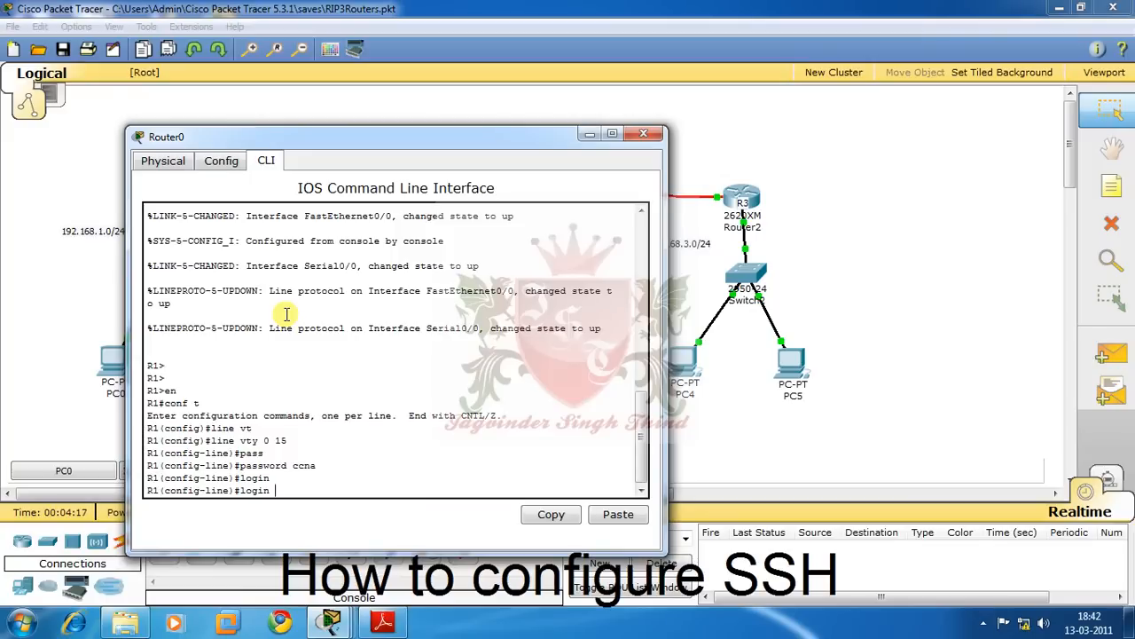
text(loc)
key(Tab)
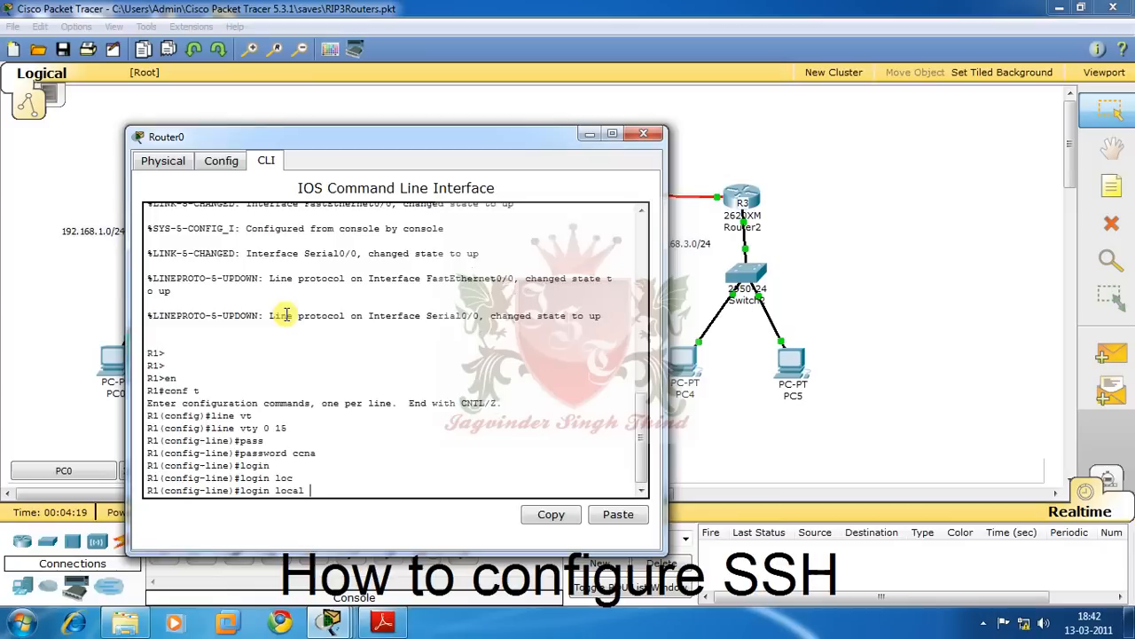
key(Return)
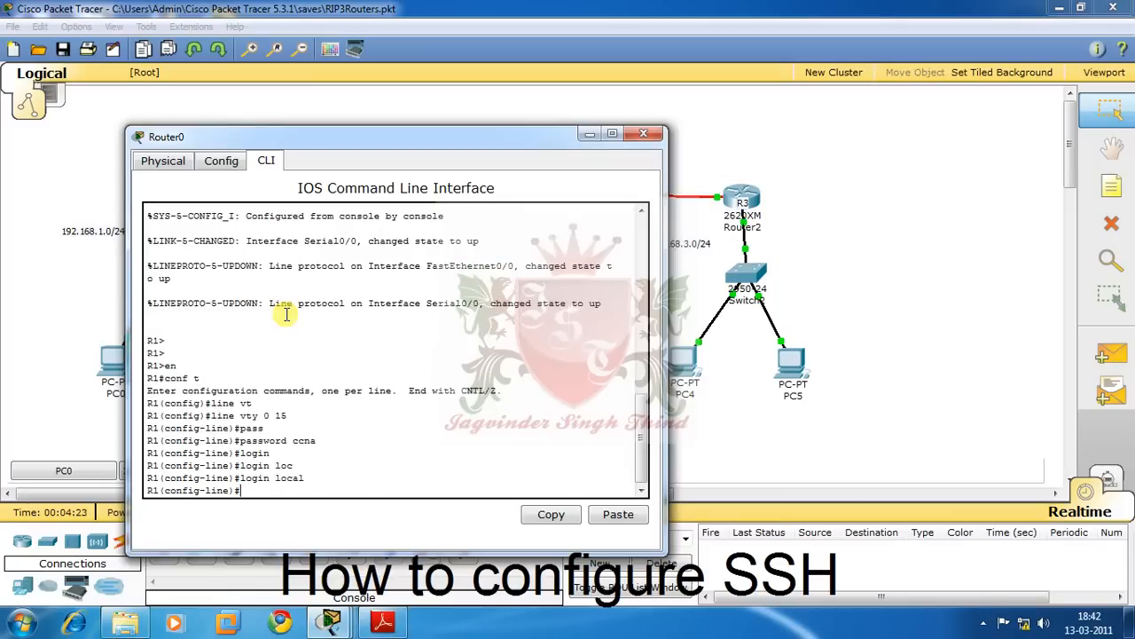
text(exit)
key(Return)
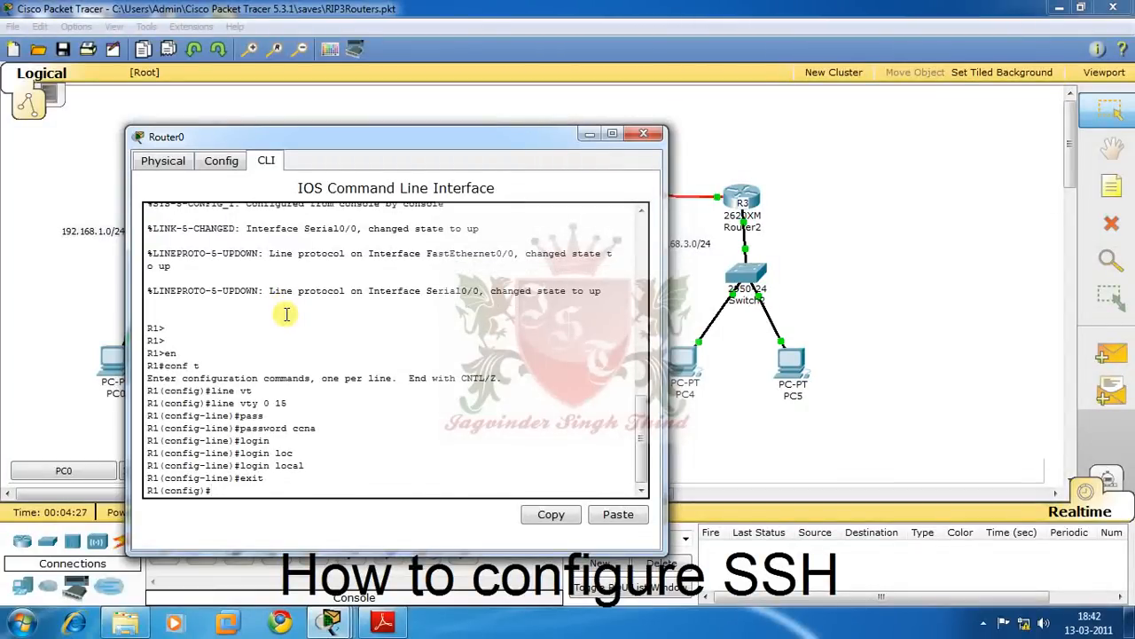
- After login local is rejected in global mode, re-enter line vty 0 15
text(login local)
key(Return)
key(Up)
key(Up)
key(Up)
key(Up)
key(Up)
key(Up)
key(Up)
key(Up)
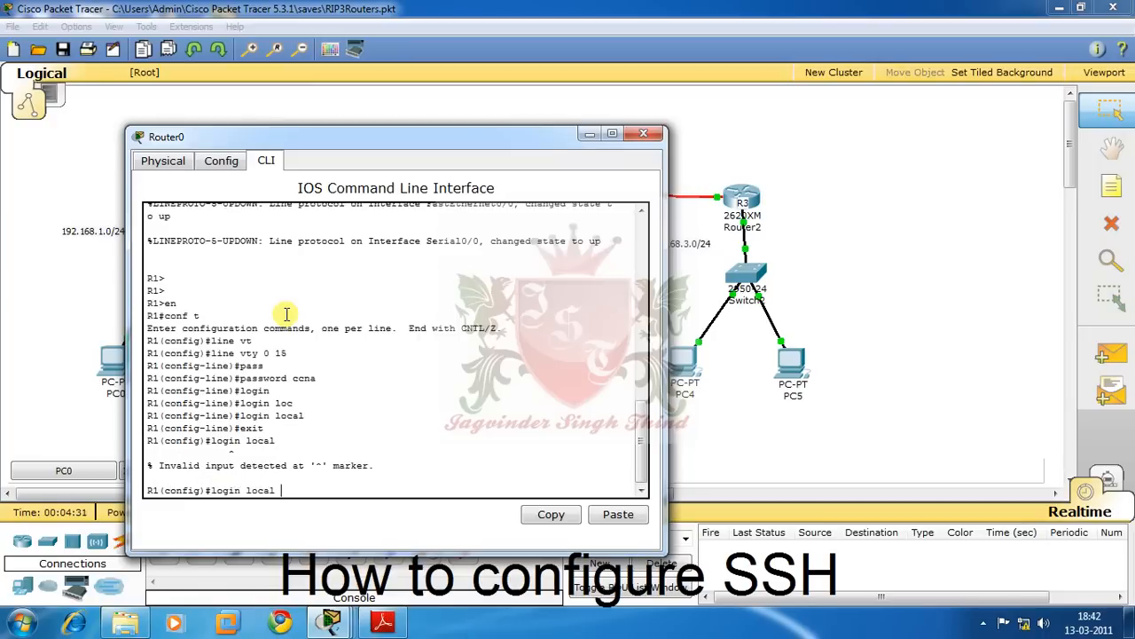
key(Return)
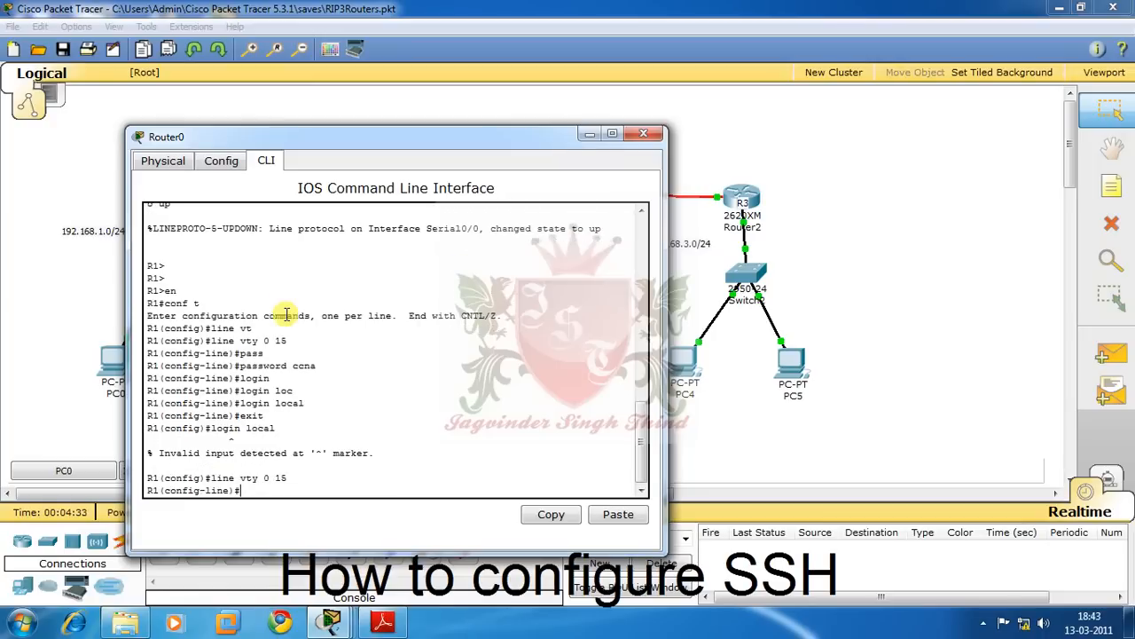
- Try transport input telnet ssh on the vty lines, which is rejected
text(tr)
key(Tab)
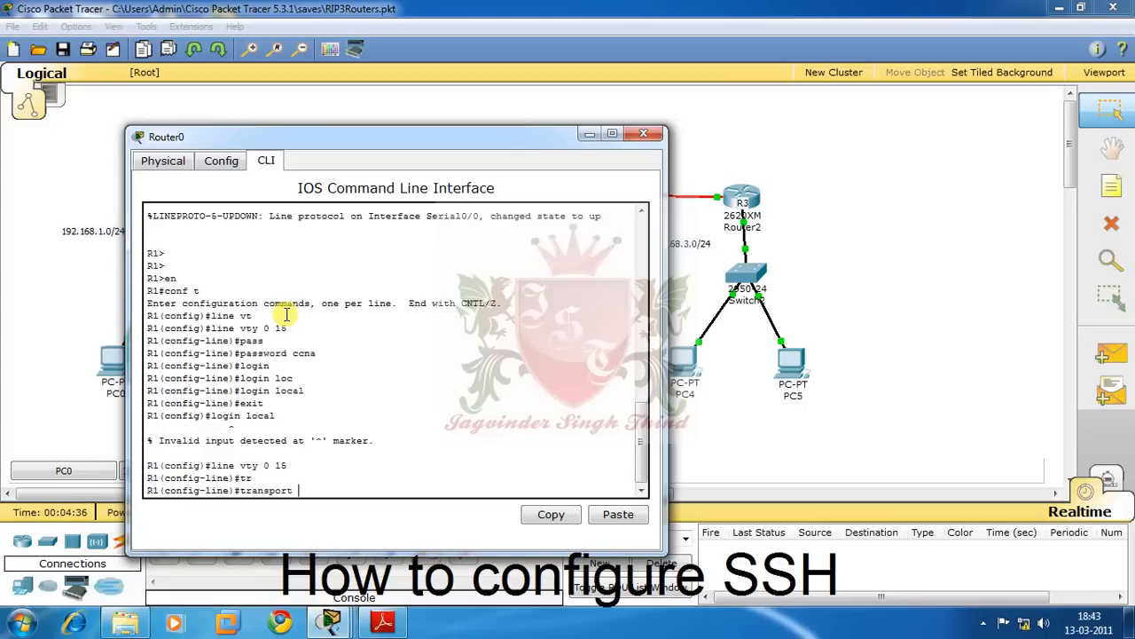
text(?)
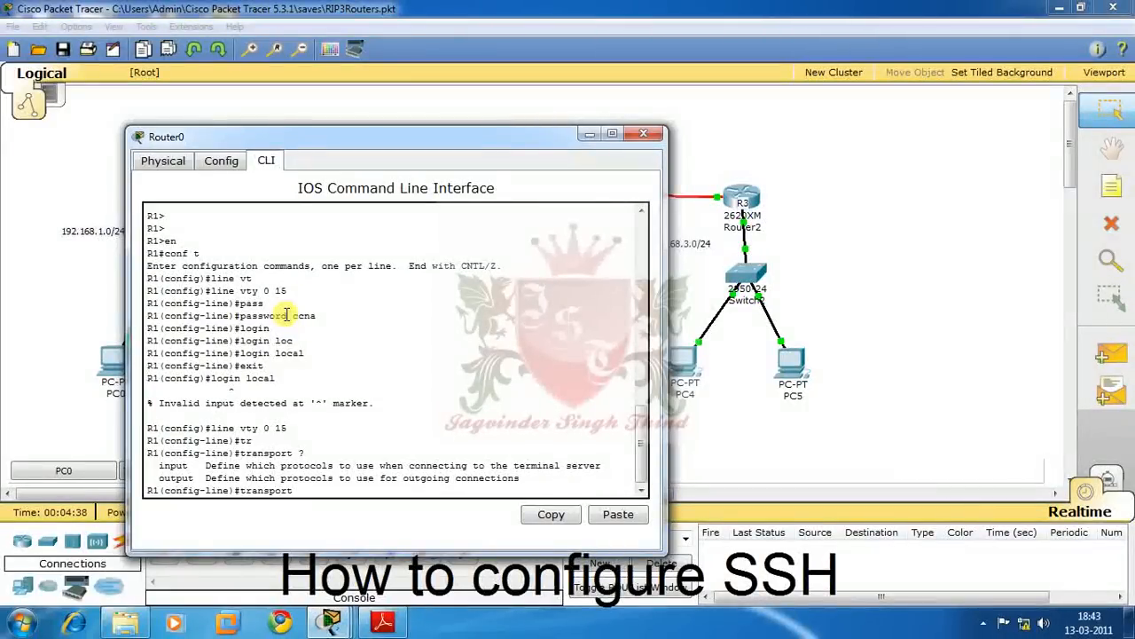
text(in)
key(Tab)
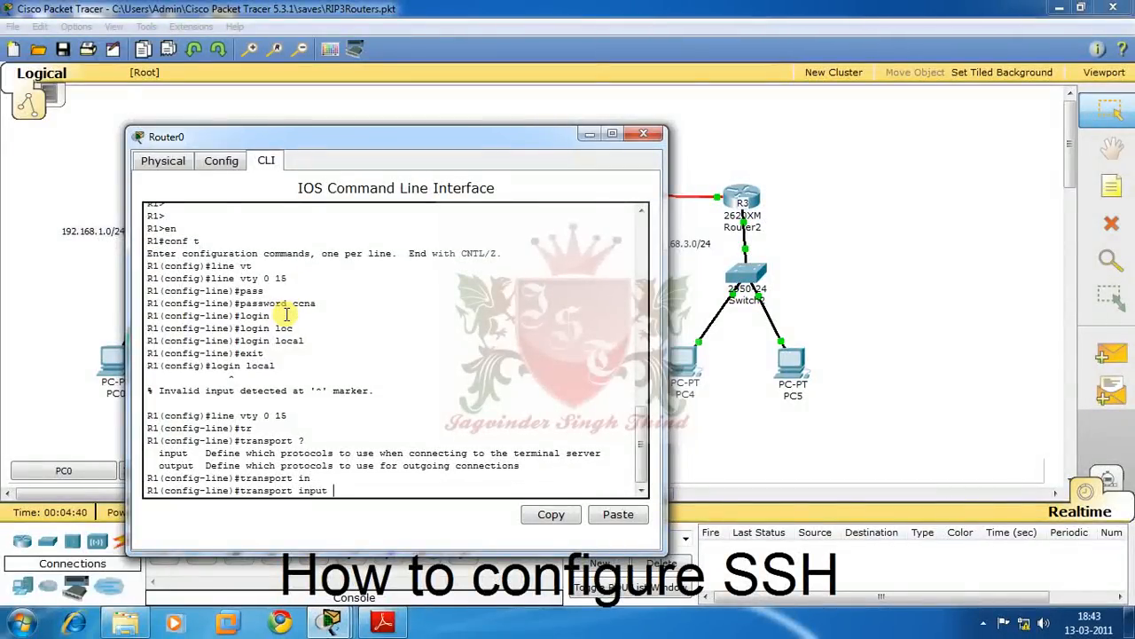
text(tel)
text(n)
key(Tab)
text(ssh)
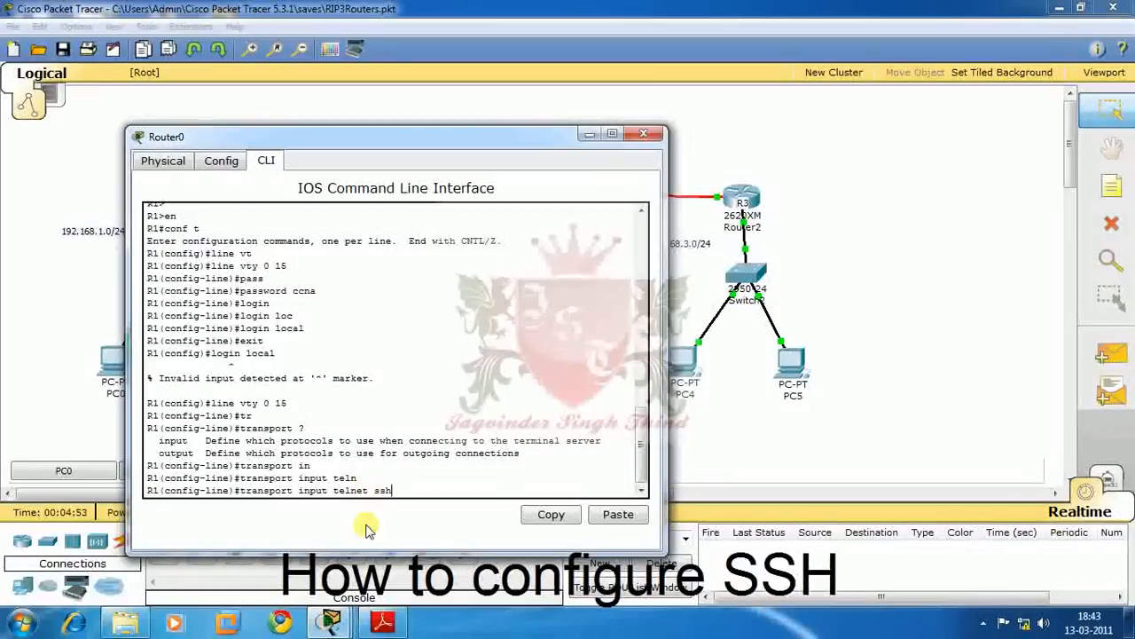
key(Return)
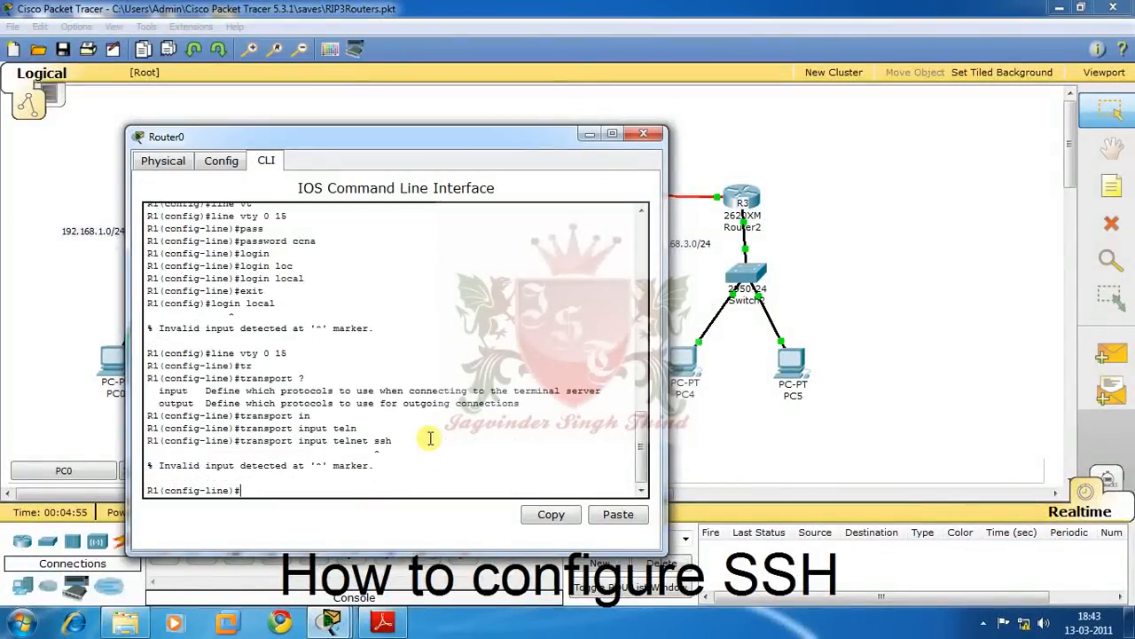
- Set transport input ssh so the vty lines accept only SSH
key(Up)
key(BackSpace)
key(BackSpace)
key(BackSpace)
key(BackSpace)
key(BackSpace)
key(BackSpace)
key(BackSpace)
key(BackSpace)
key(BackSpace)
key(BackSpace)
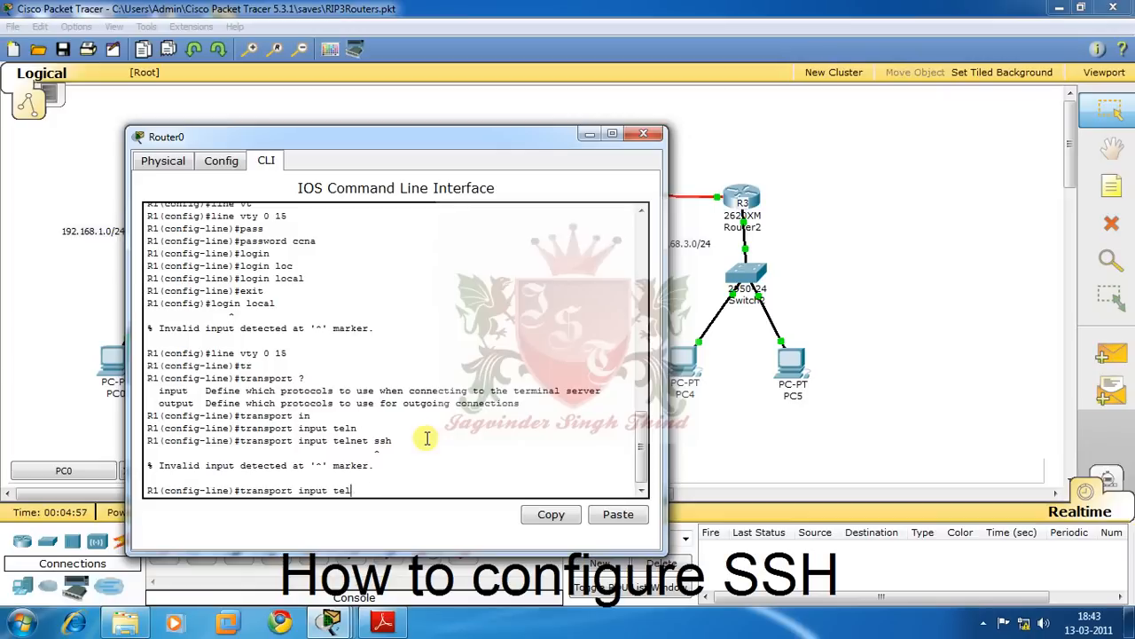
text(ss)
key(Tab)
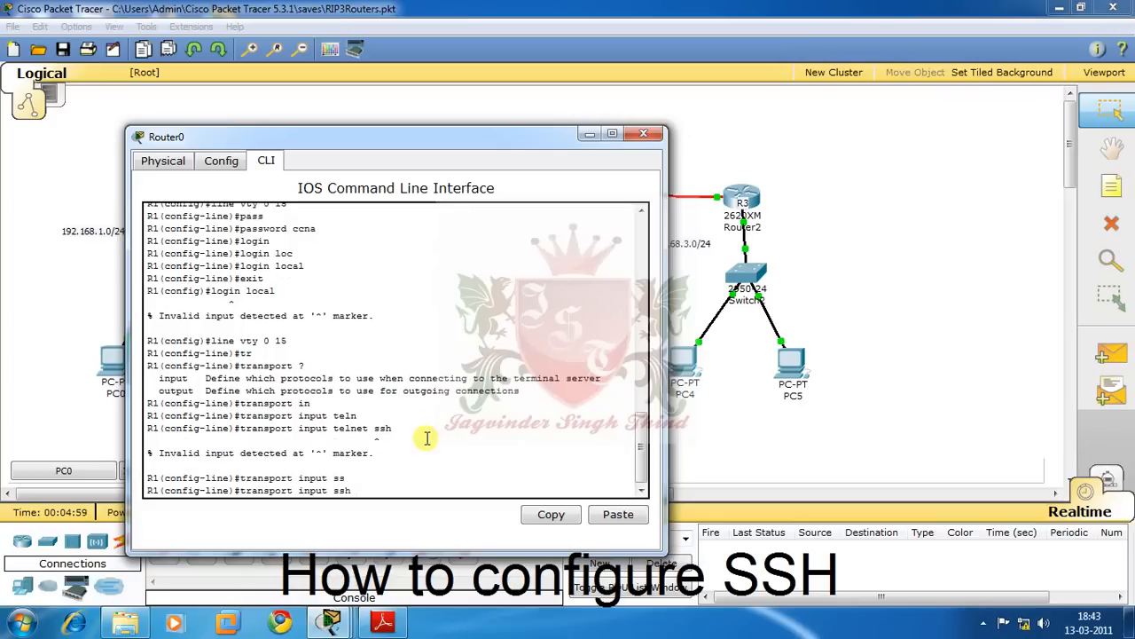
key(Return)
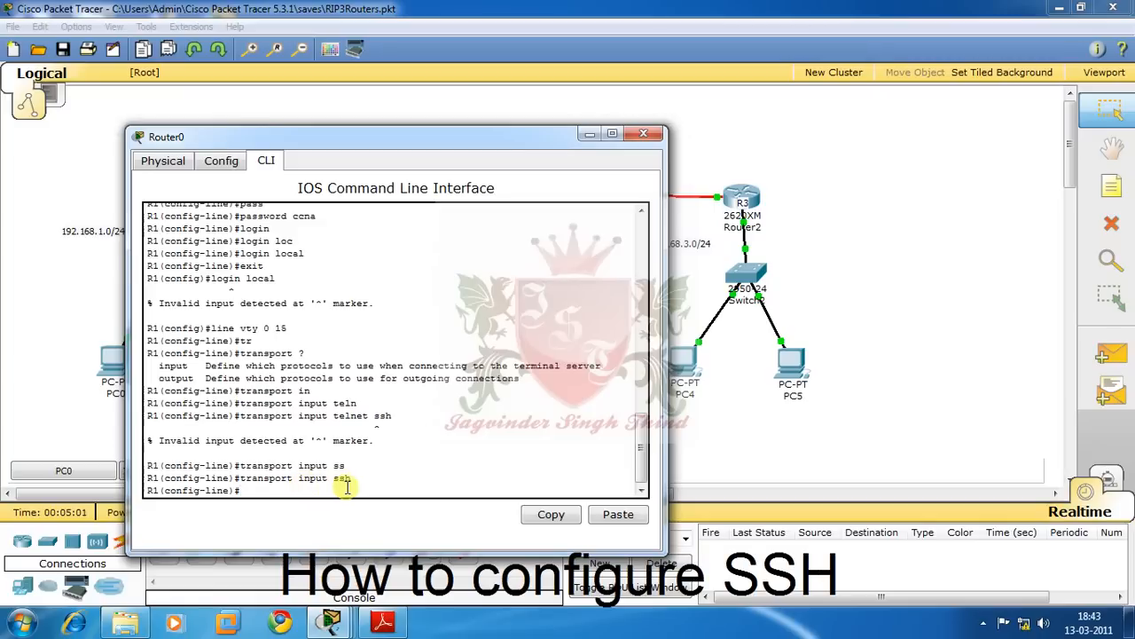
- Back in global config, create a local username with a password
text(exit)
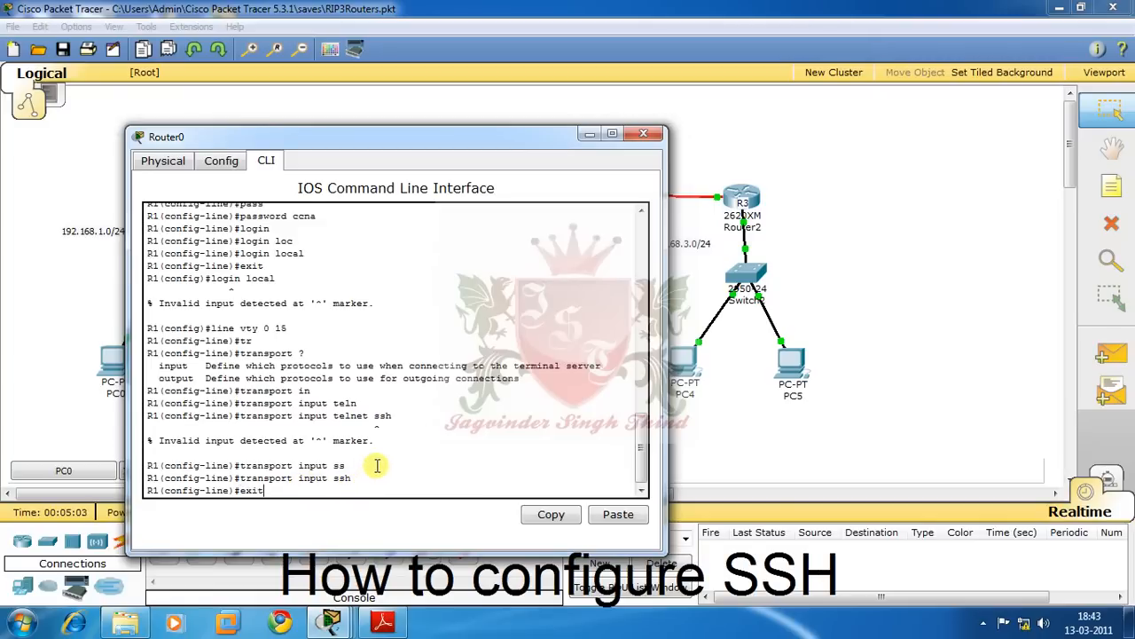
key(Return)
text(user)
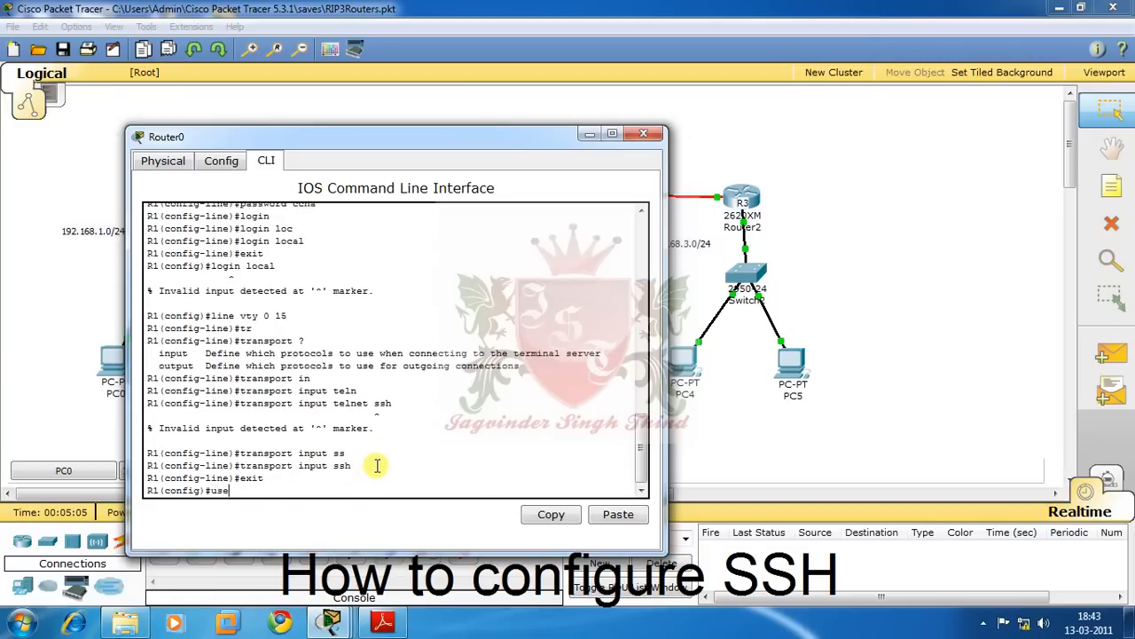
key(Tab)
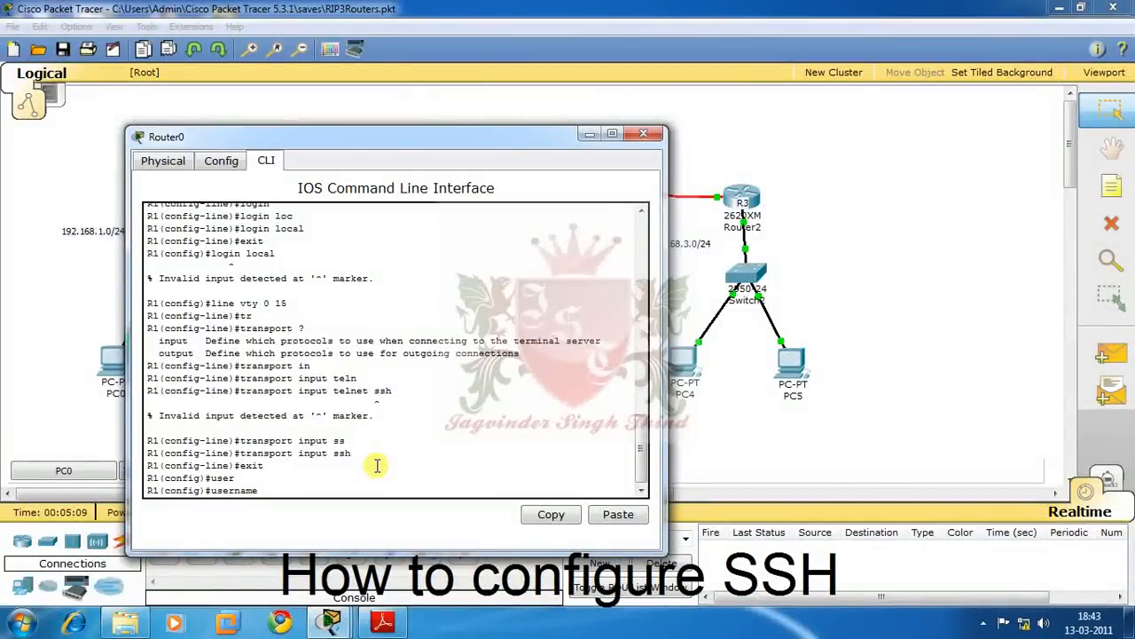
text(king pass)
key(Tab)
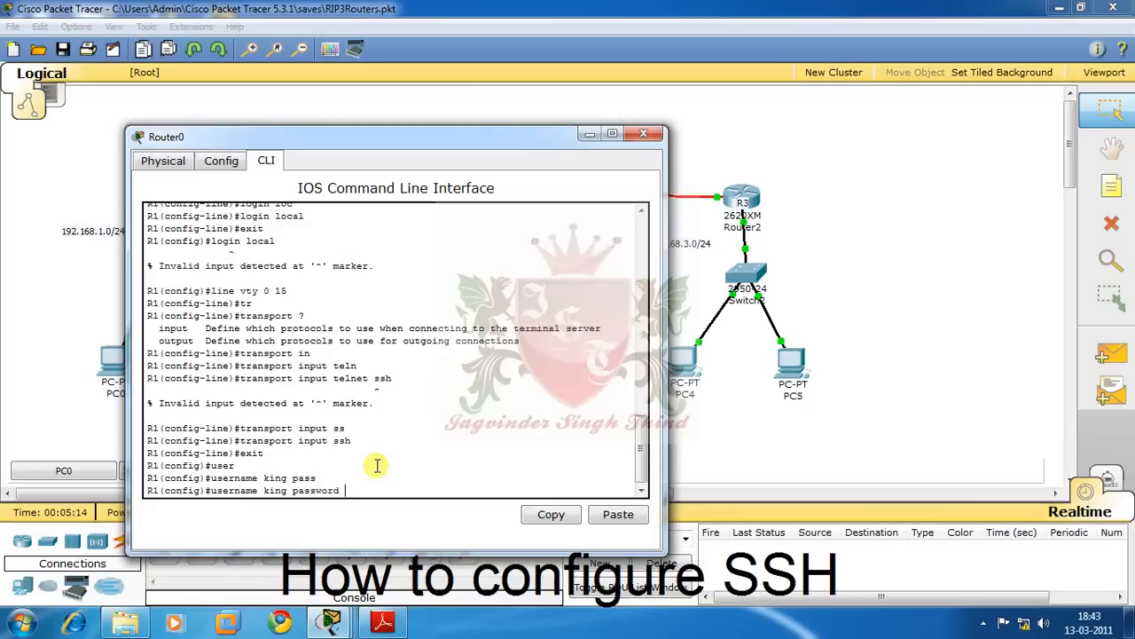
text(ccna)
key(Return)
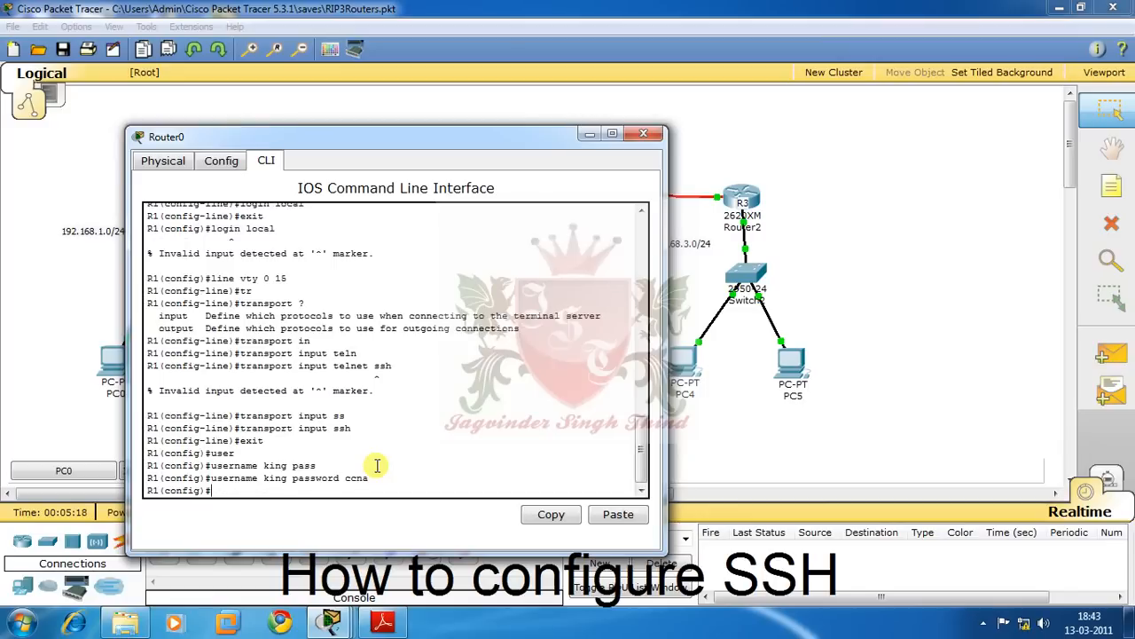
- Set the router's IP domain name to king.com
text(ip domain-)
key(Tab)
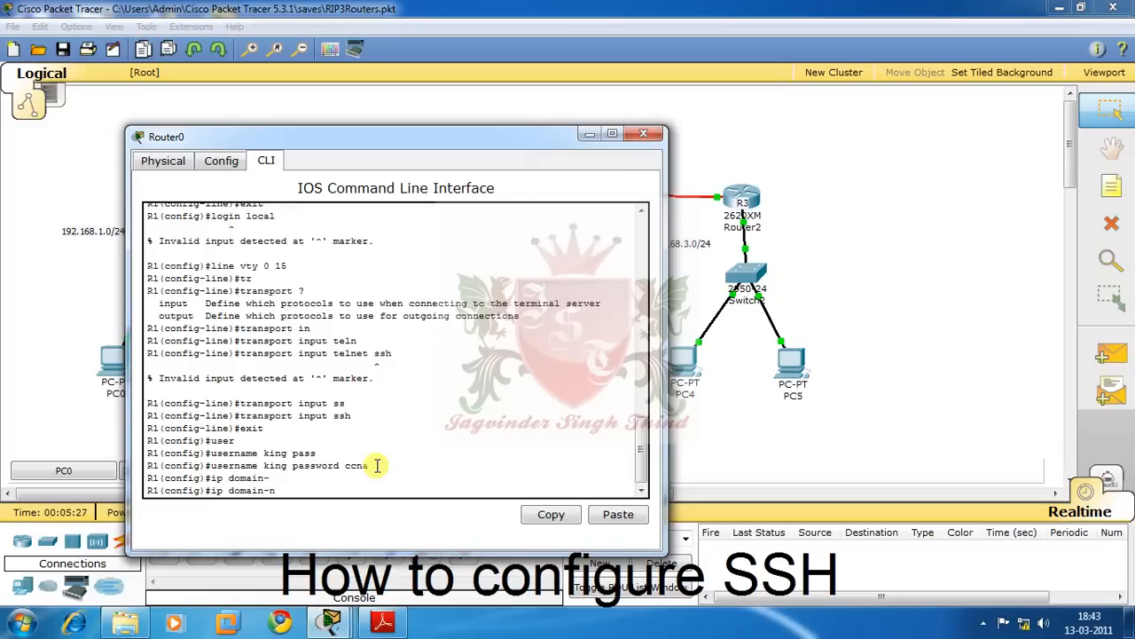
text(n)
key(Tab)
text(kin)
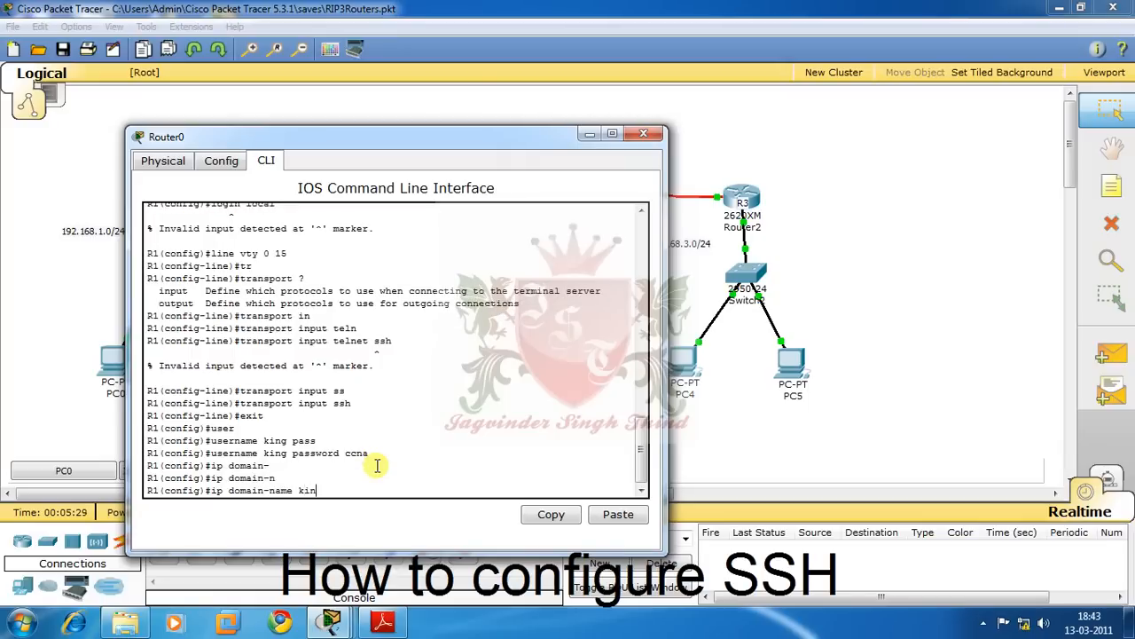
text(g.com)
key(Return)
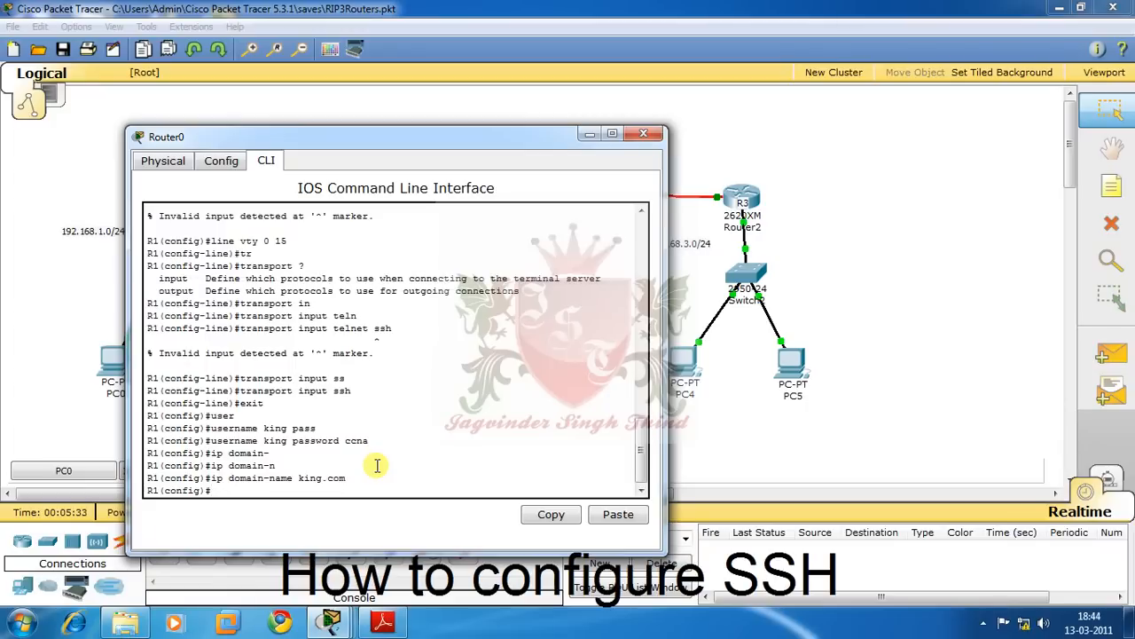
- Run crypto key generate rsa on R1
text(cr)
key(Tab)
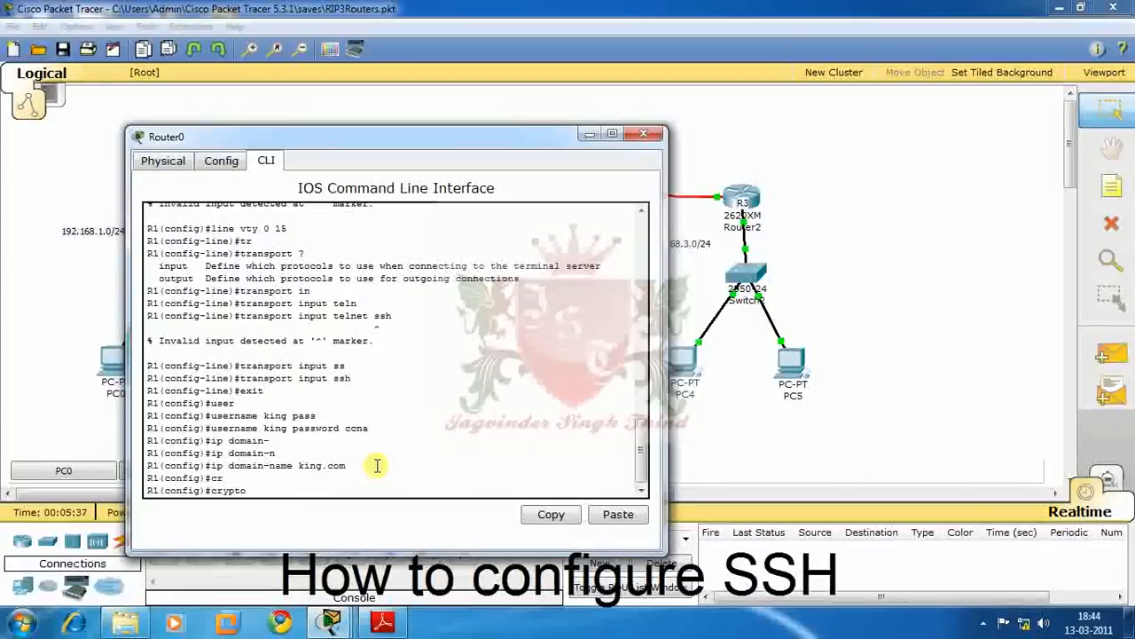
text(k)
key(Tab)
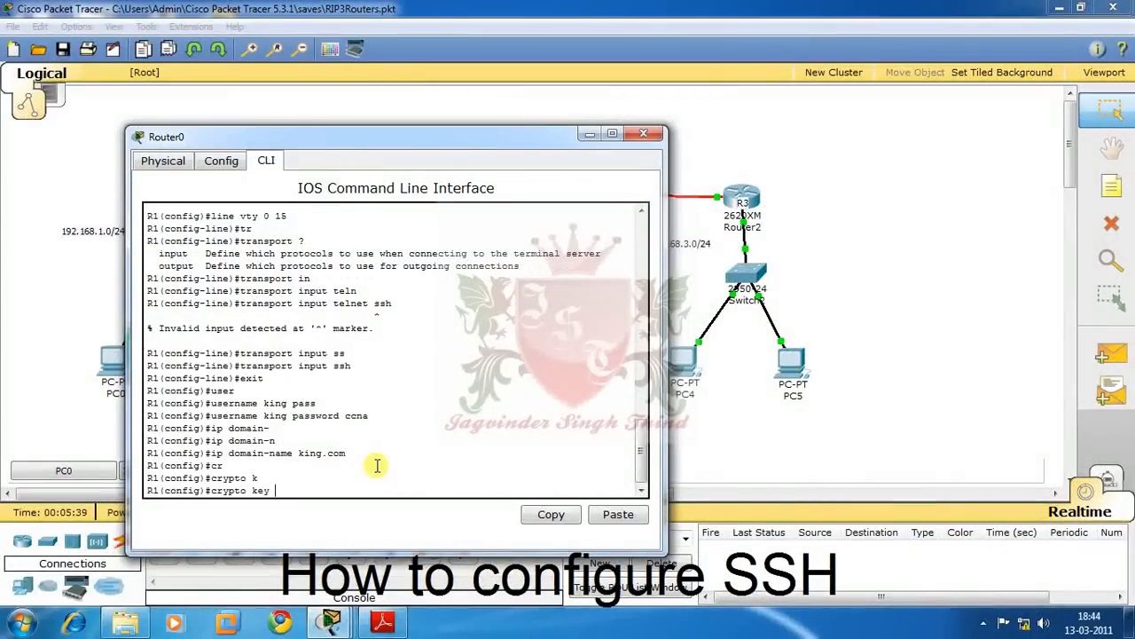
text(g)
key(Tab)
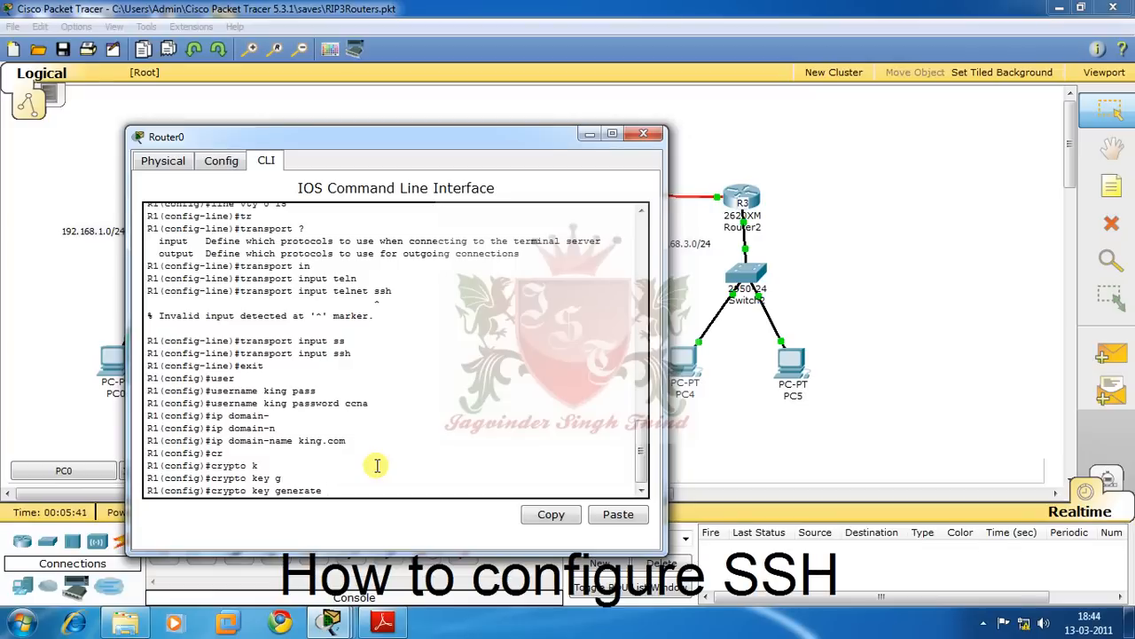
text(rsa)
key(Return)
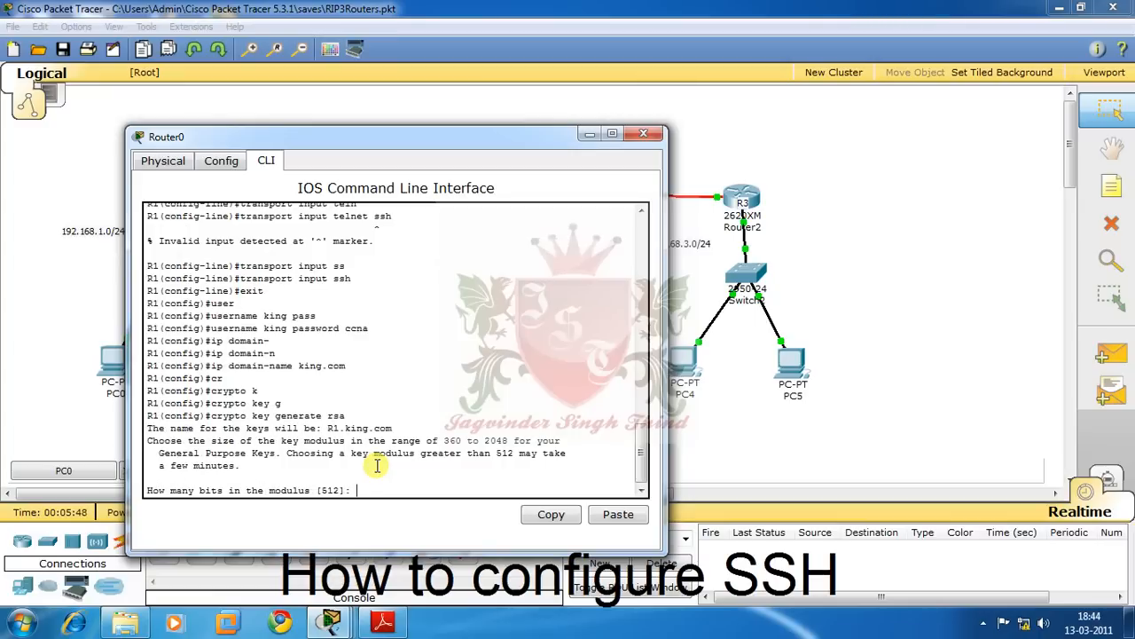
- Accept the default 512-bit modulus and return to the privileged prompt
double_click(495, 441)
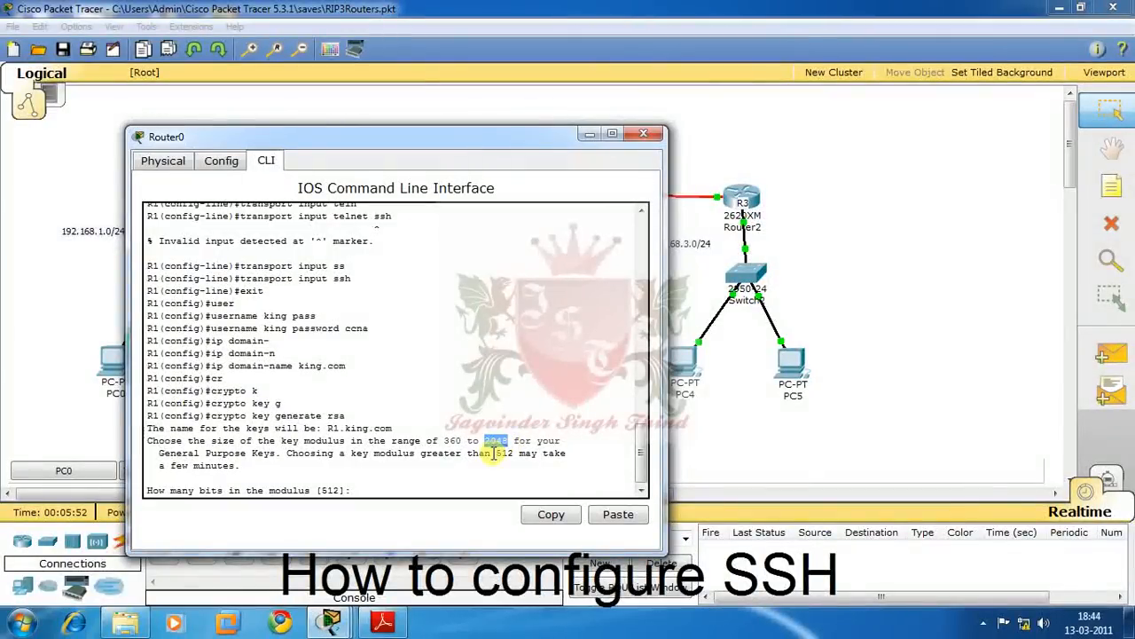
click(436, 480)
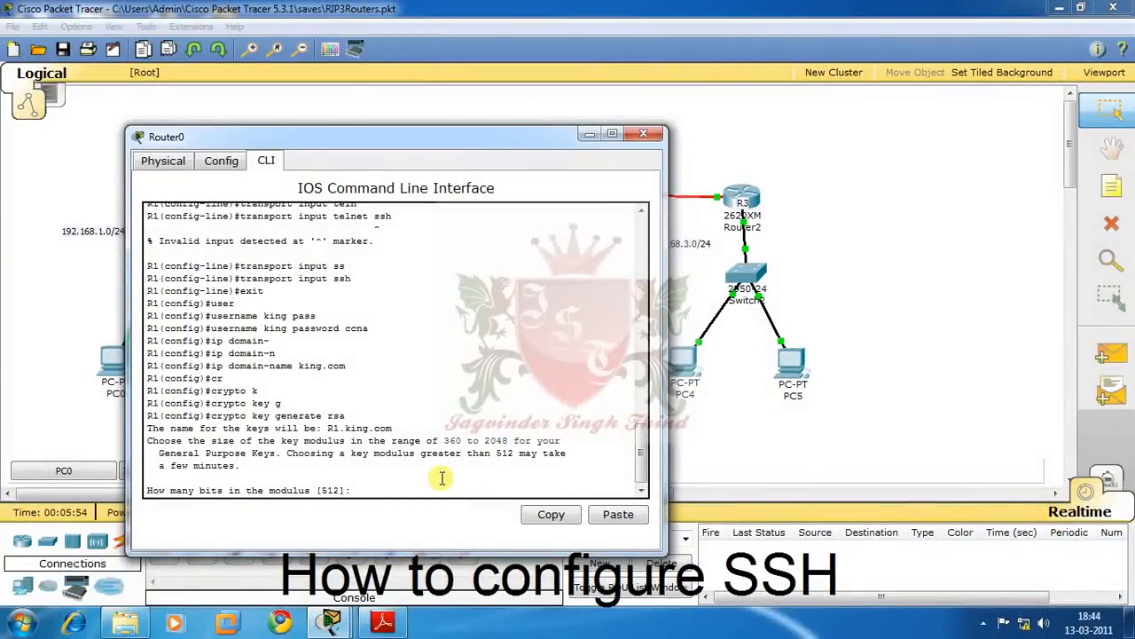
key(Return)
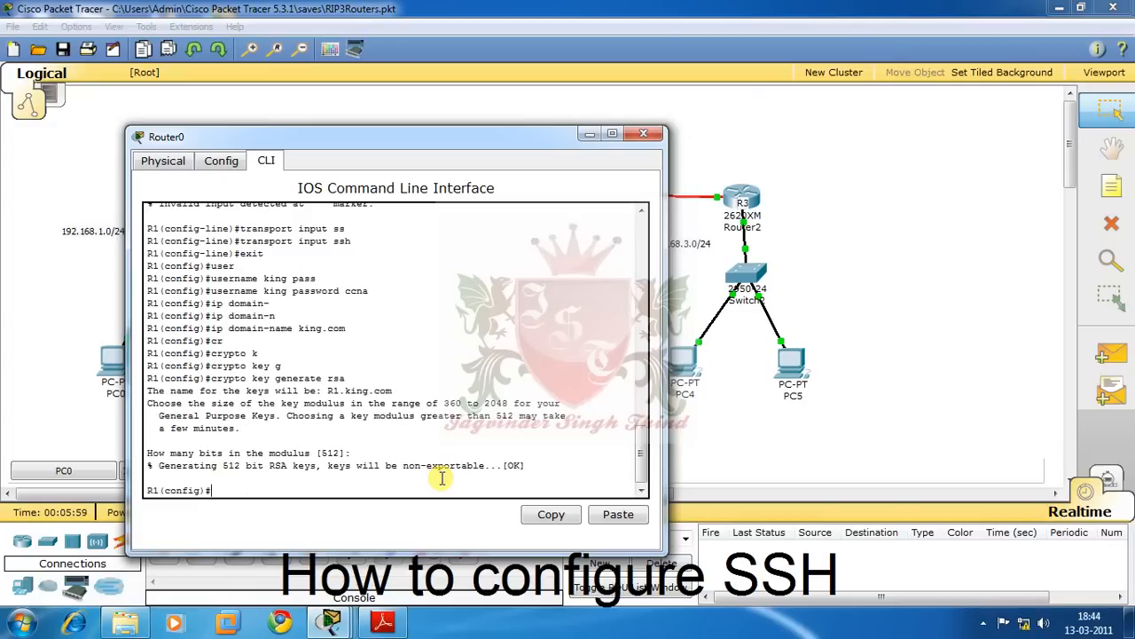
key(ctrl+z)
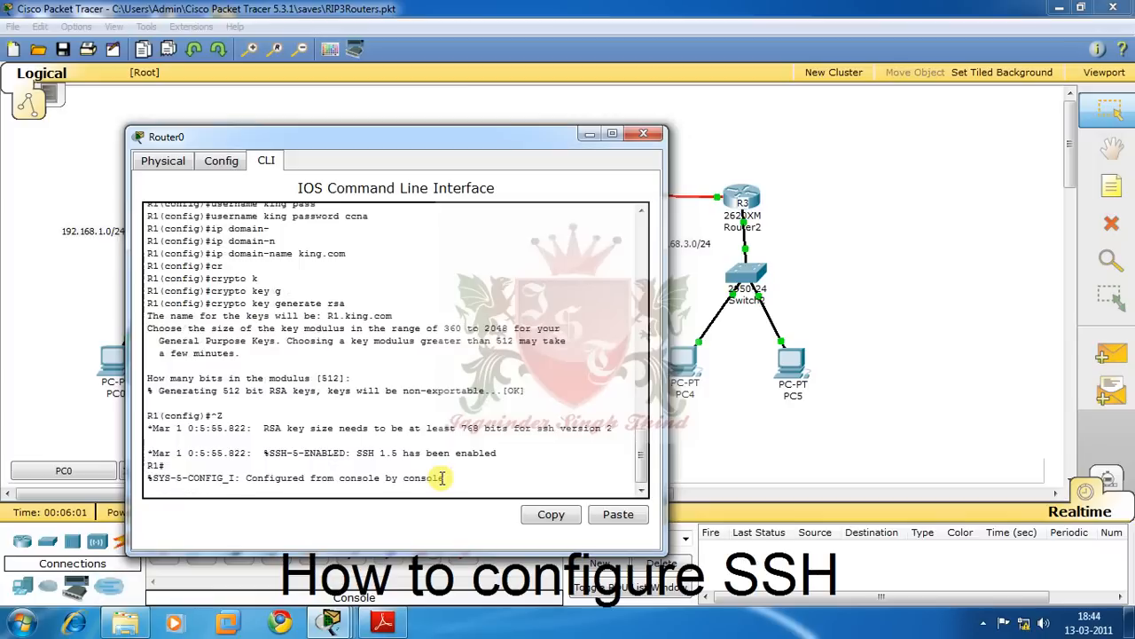
key(Return)
key(Return)
- Show the running config with sh ru and highlight the local username line
text(sh)
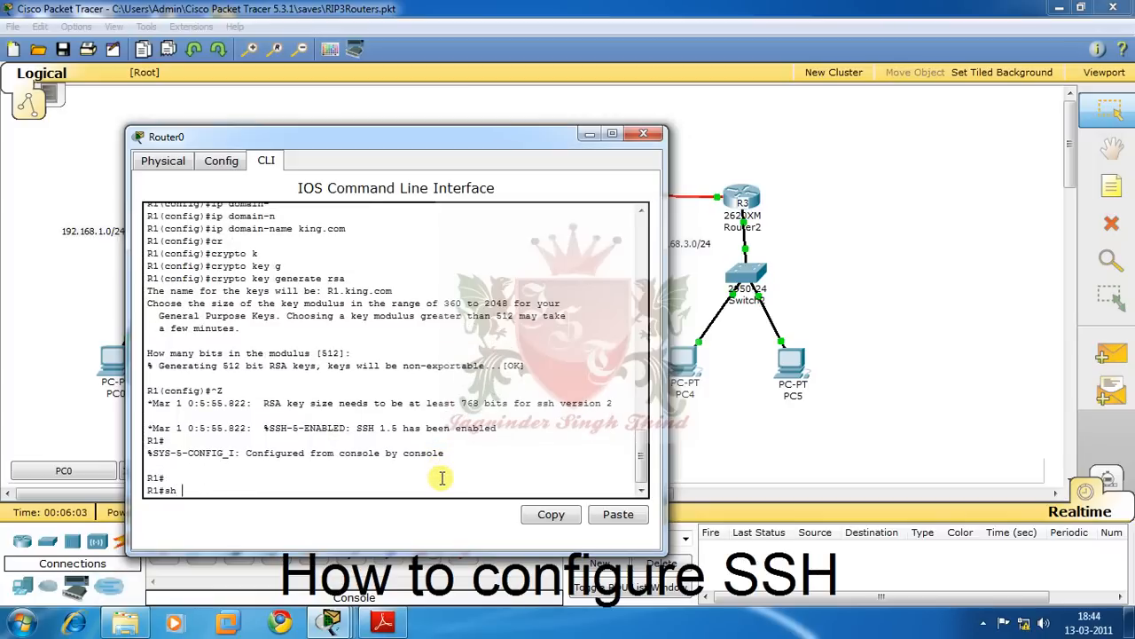
text( ru)
key(Return)
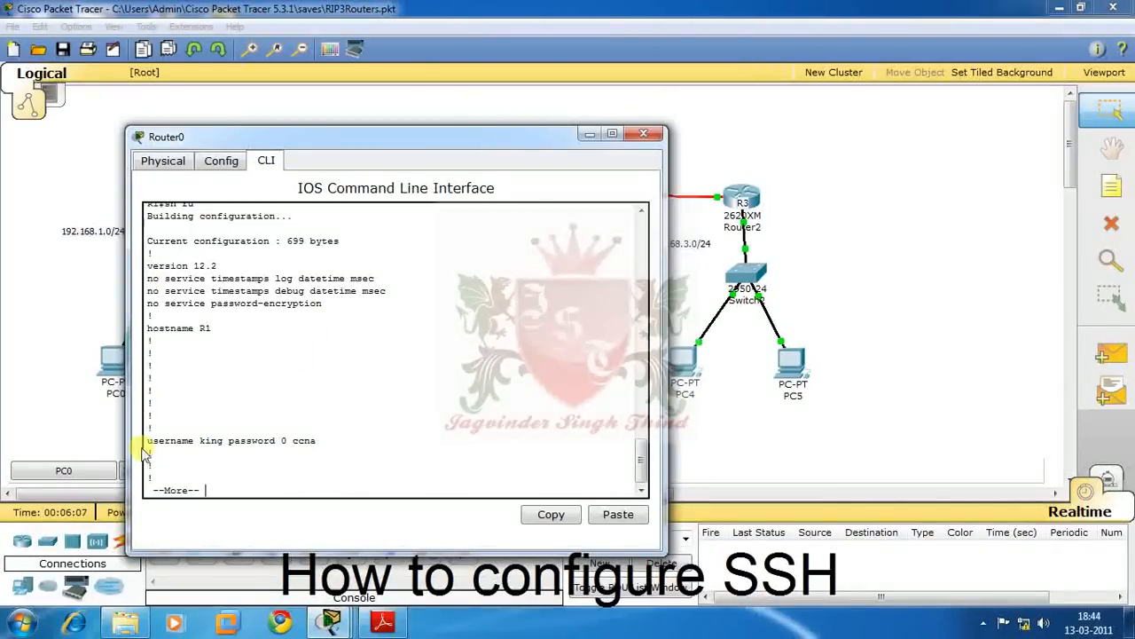
drag(146, 441, 302, 456)
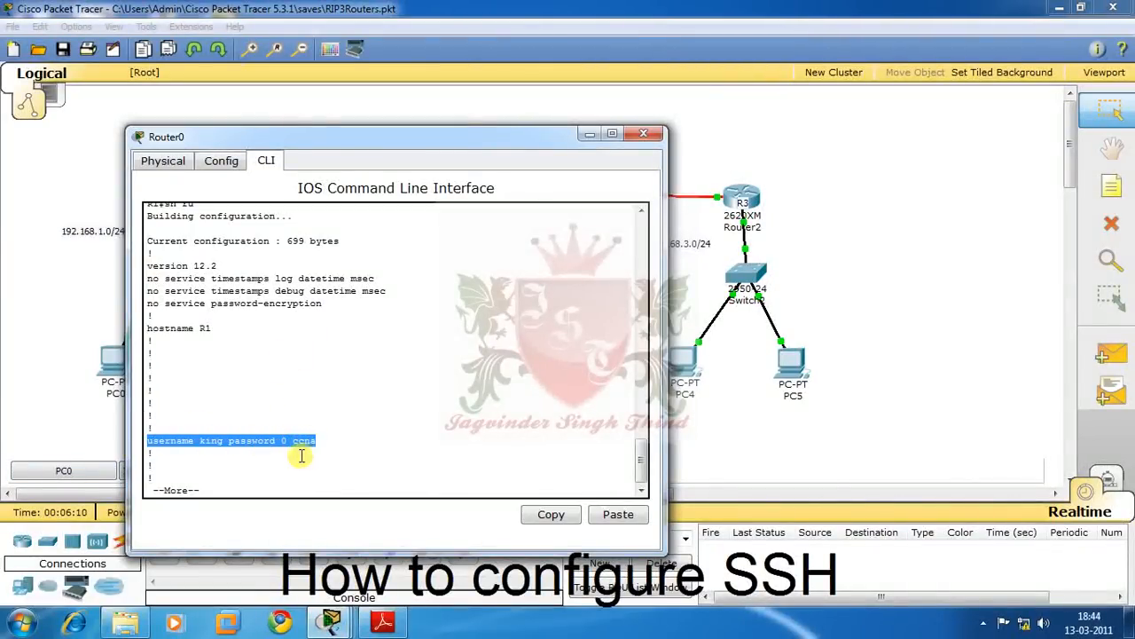
click(222, 439)
drag(223, 440, 198, 439)
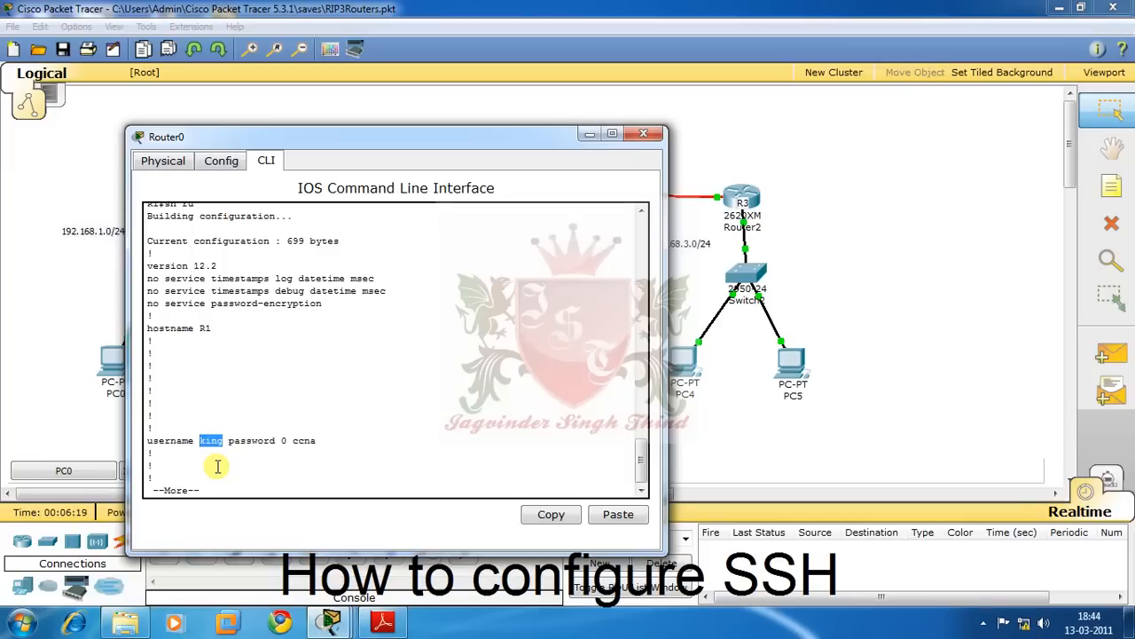
- Page through the config, highlighting login local and transport input ssh on the vty lines
key(space)
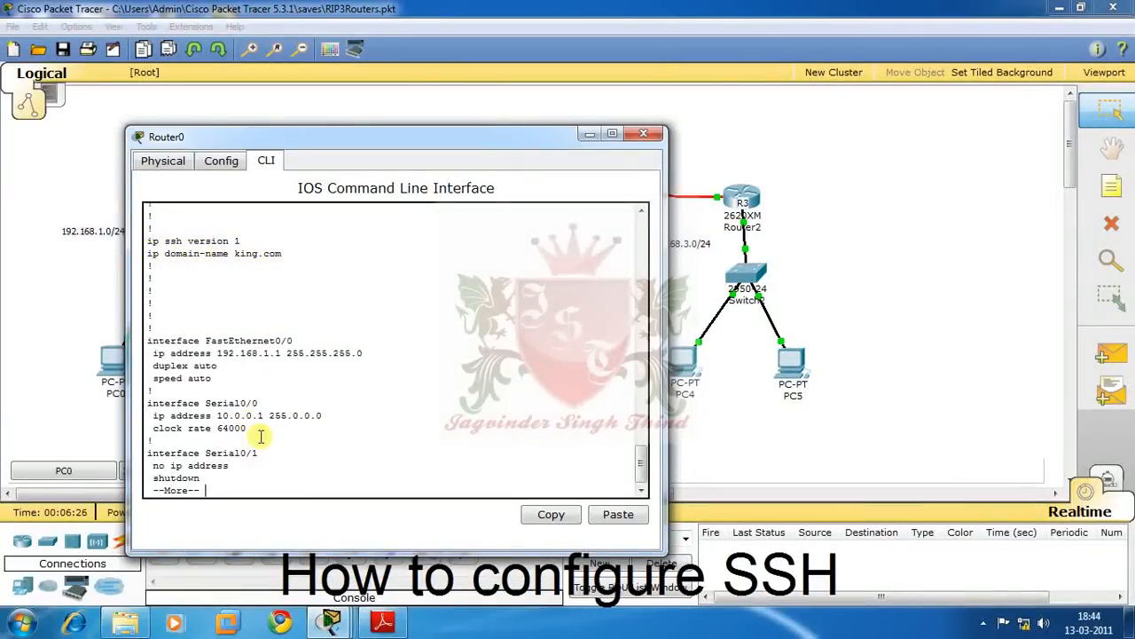
key(space)
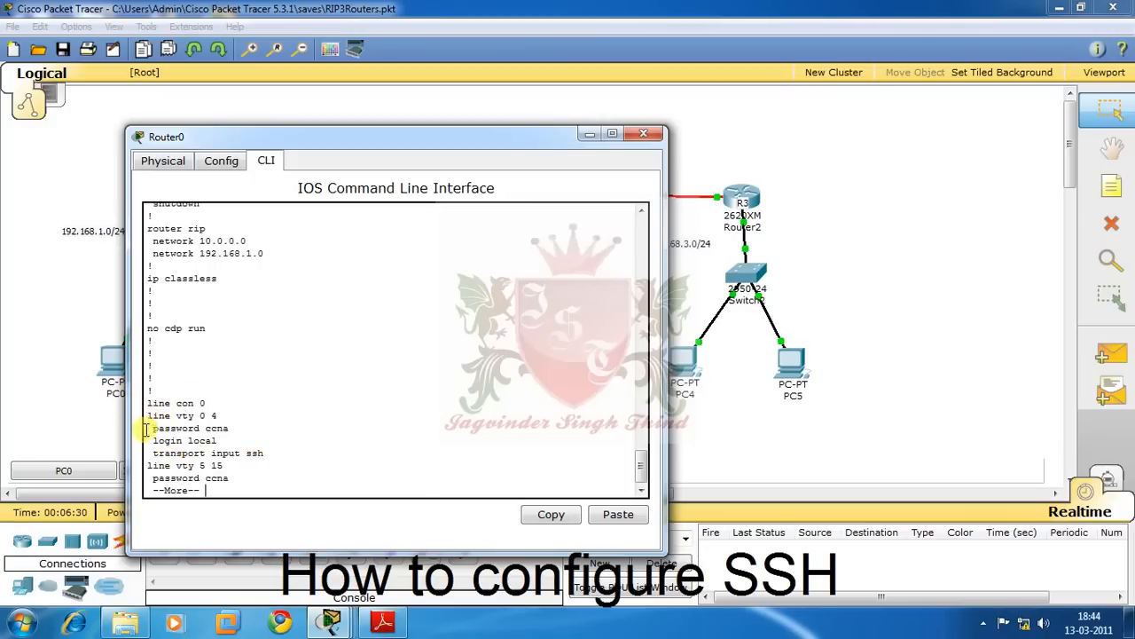
drag(157, 438, 264, 458)
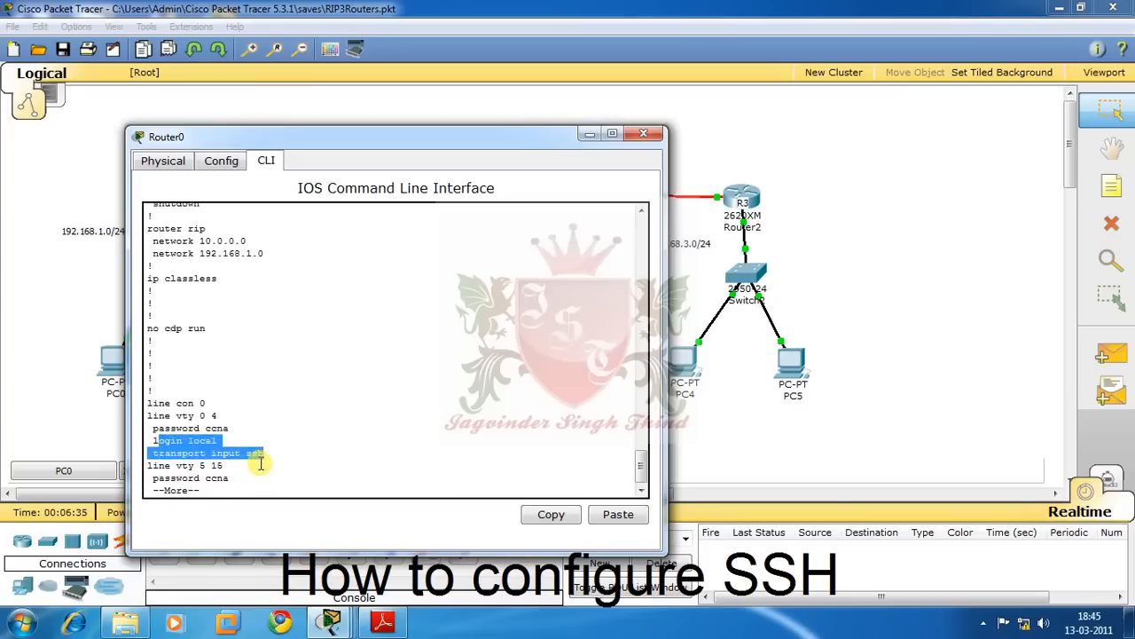
key(space)
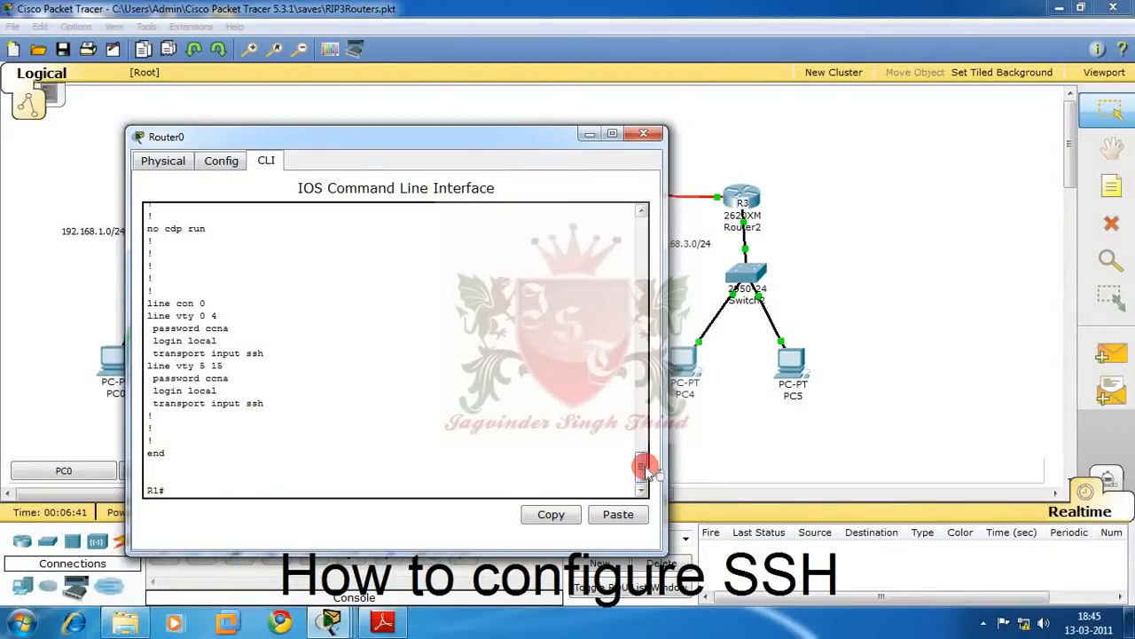
mouse_move(643, 464)
mouse_down()
mouse_move(663, 381)
mouse_move(648, 446)
mouse_up()
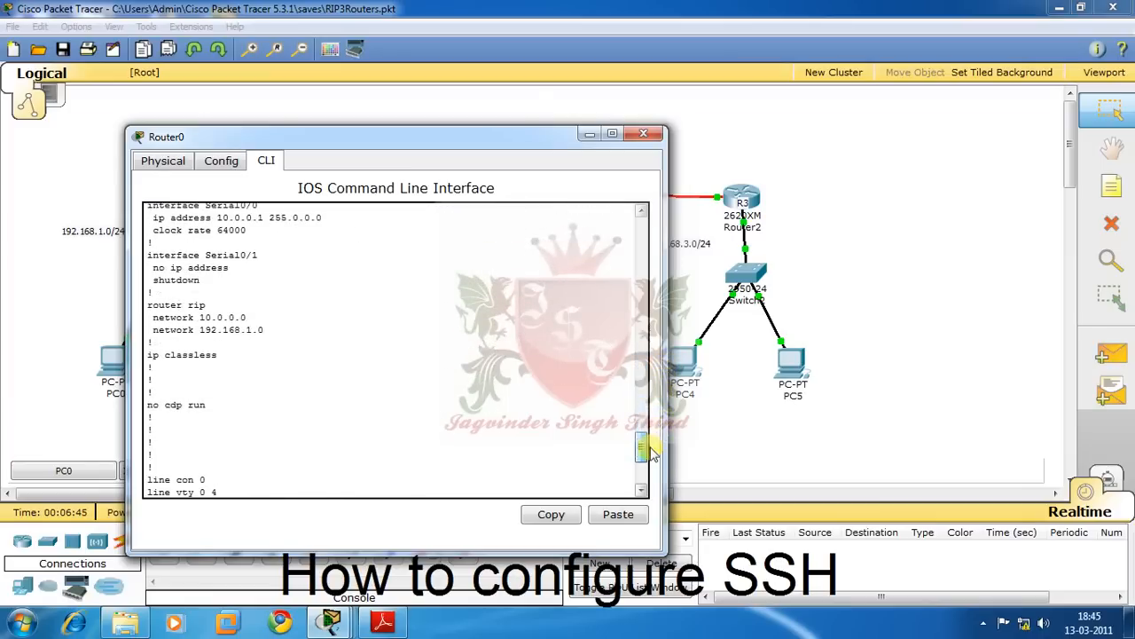
click(421, 442)
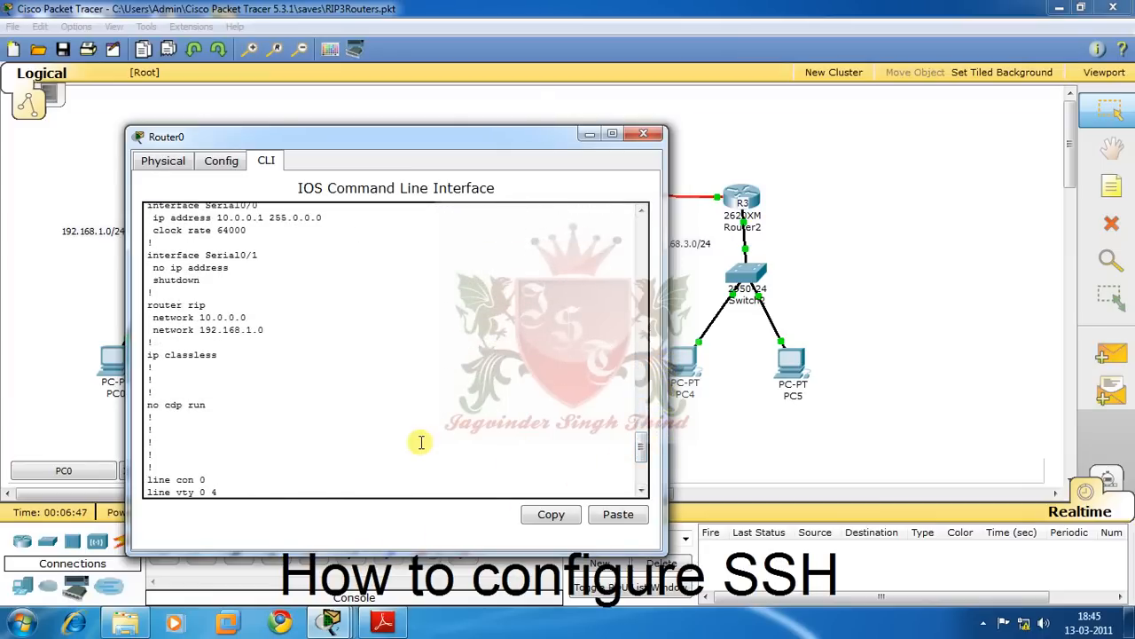
- Rerun crypto key generate rsa in global config and decline replacing the existing R1.king.com keys
text(conf t)
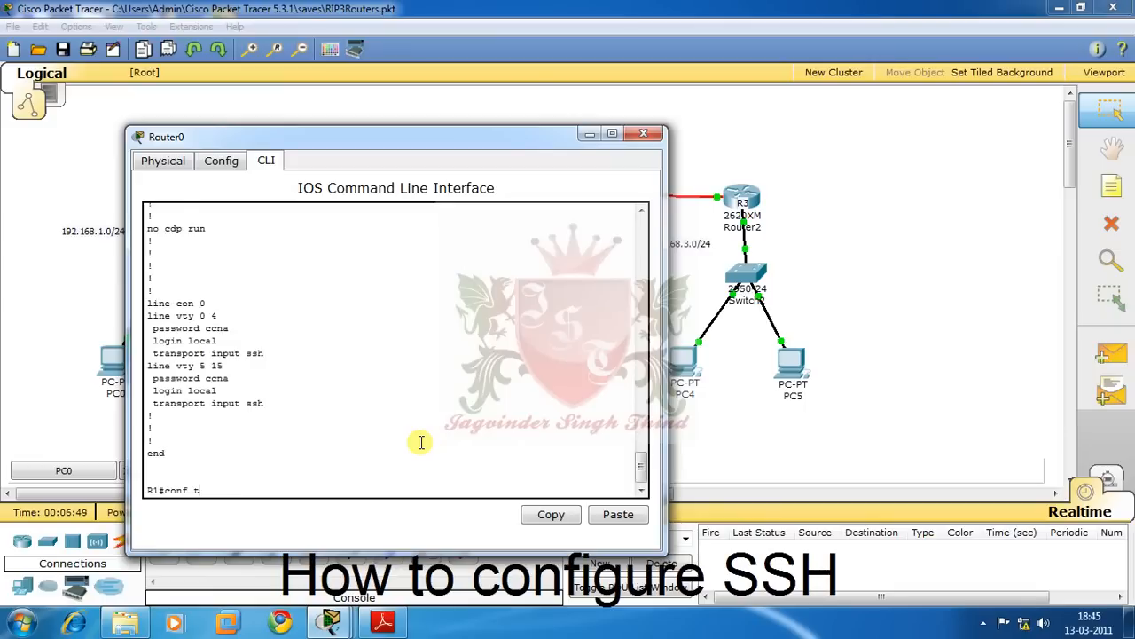
key(Return)
text(crypto key generate rsa)
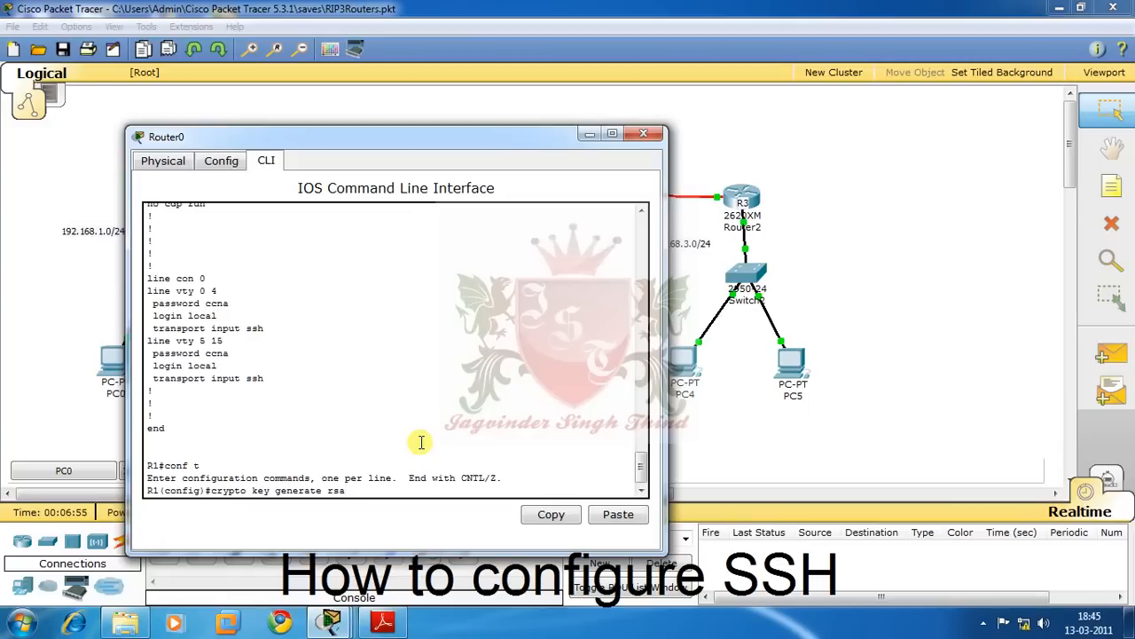
key(Return)
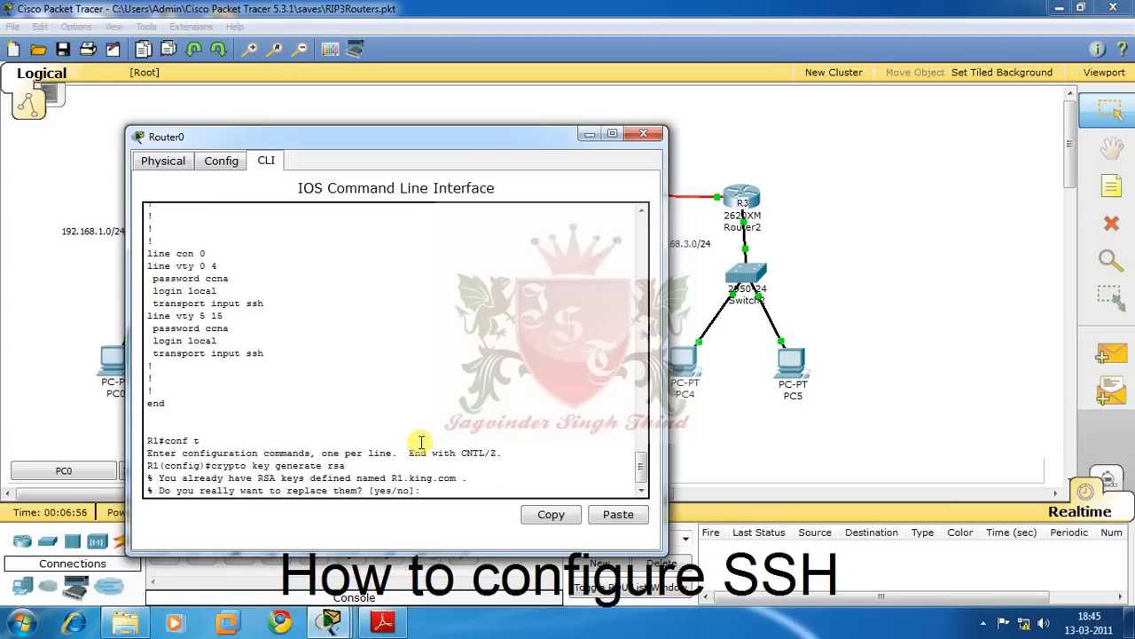
text(n)
key(Return)
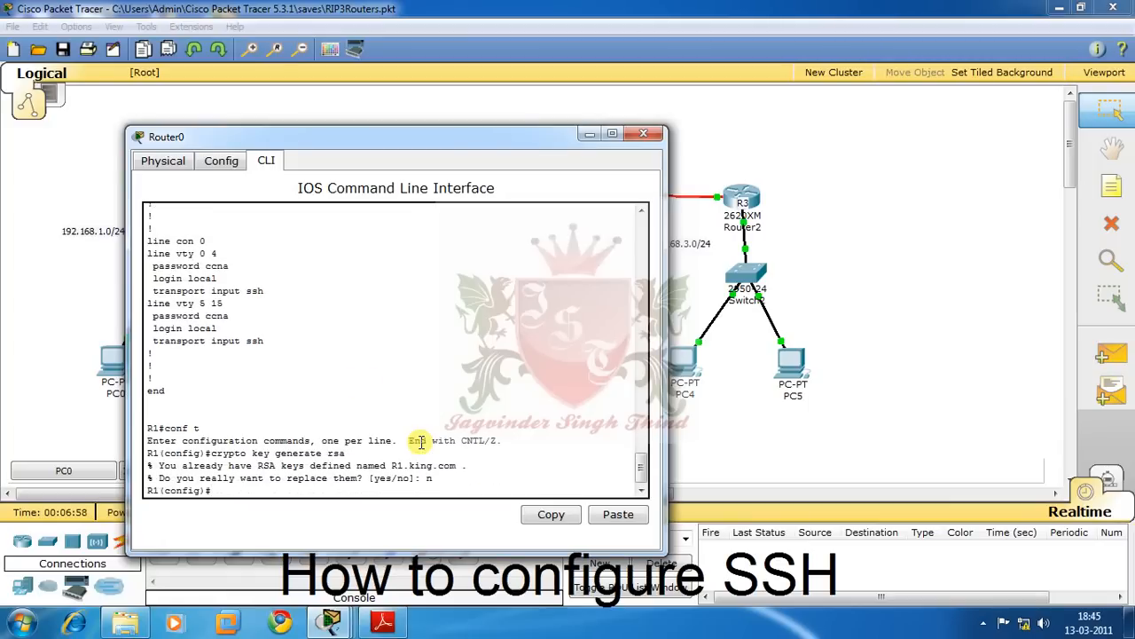
- From PC0's command prompt, start an SSH session to 10.0.0.1 as the local user
click(590, 133)
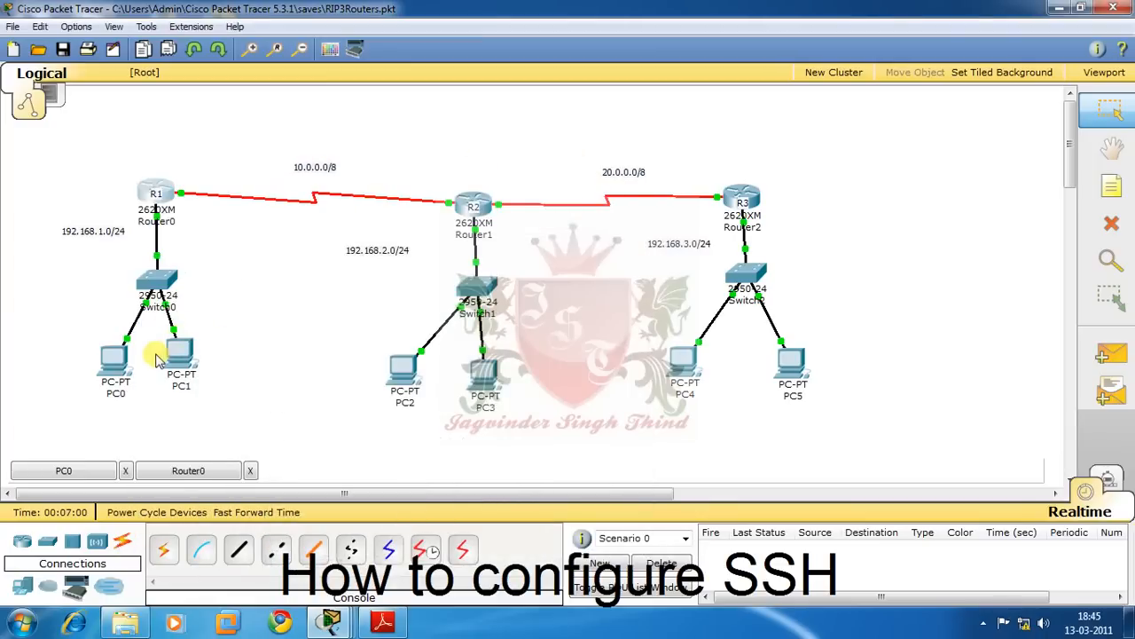
click(113, 360)
click(182, 302)
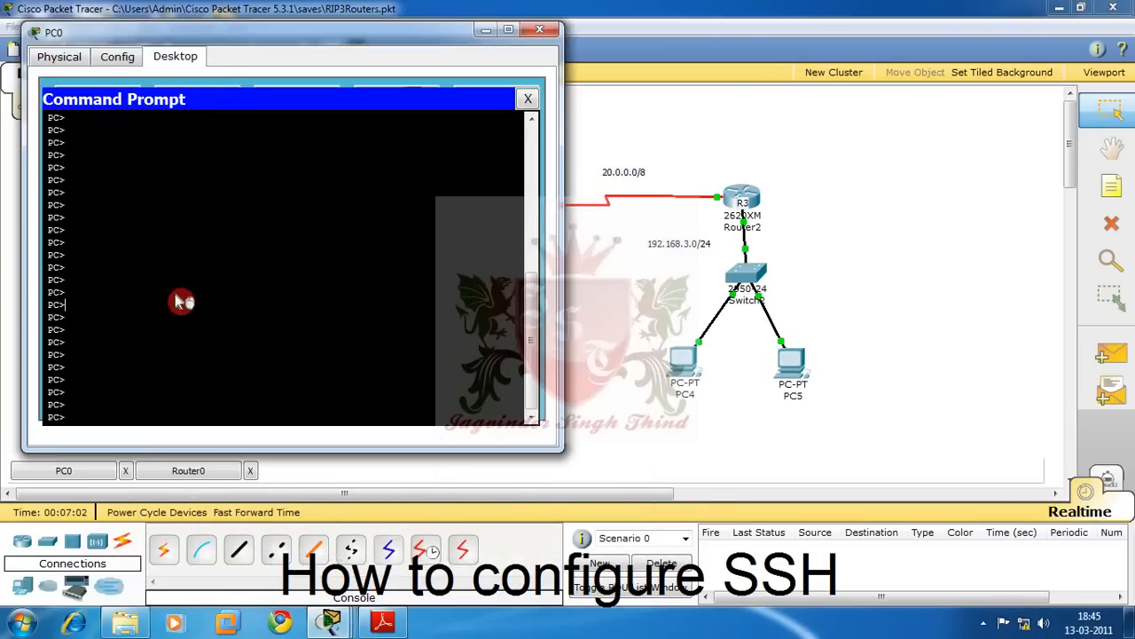
text(shh)
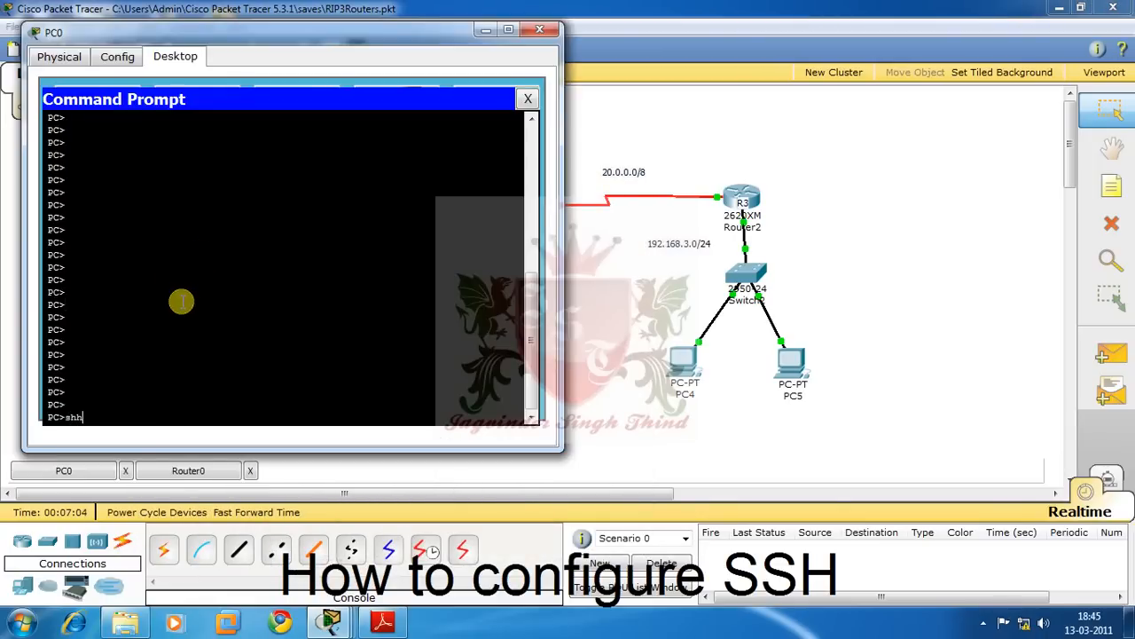
key(BackSpace)
key(BackSpace)
key(BackSpace)
text(ssh -l king 10.0.0.1)
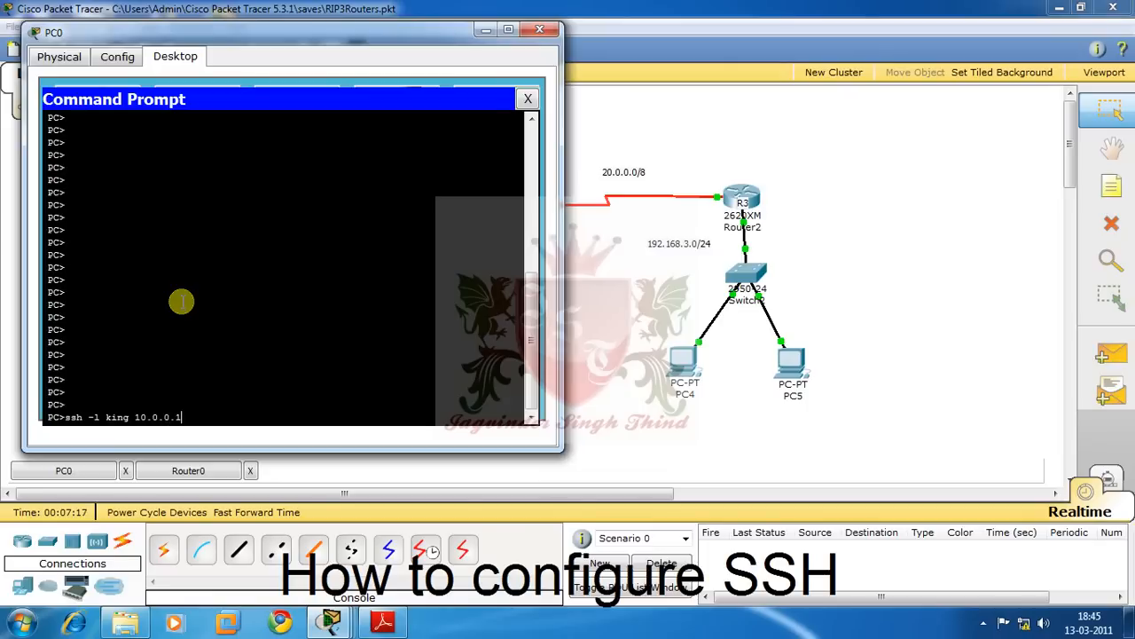
key(Return)
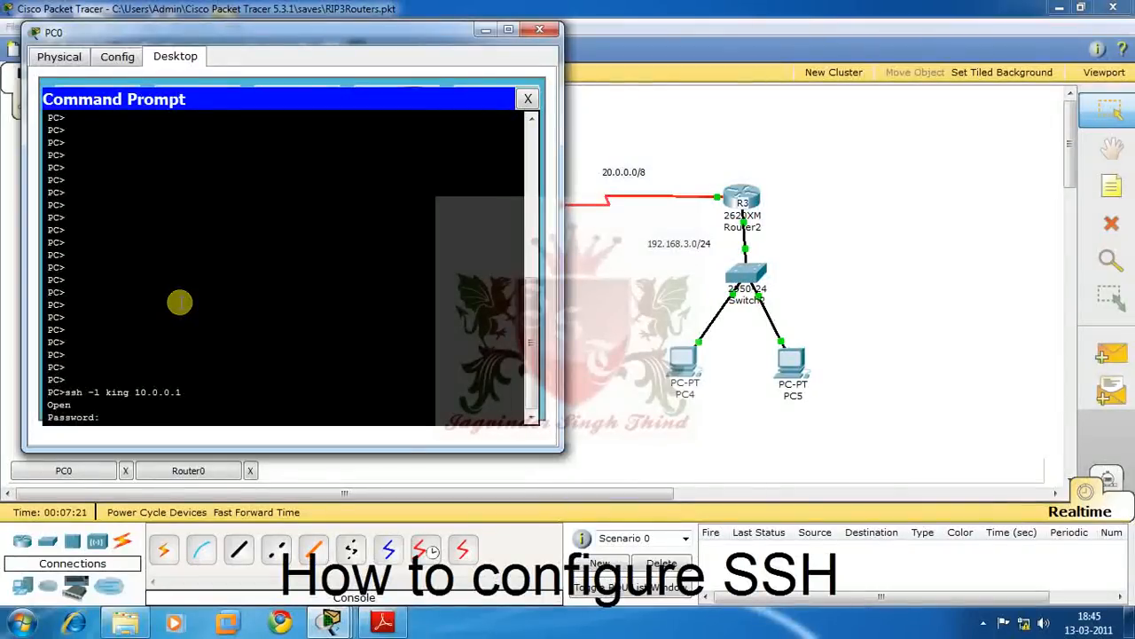
- Log in with the user's password and try enable, which reports no password set
key(Return)
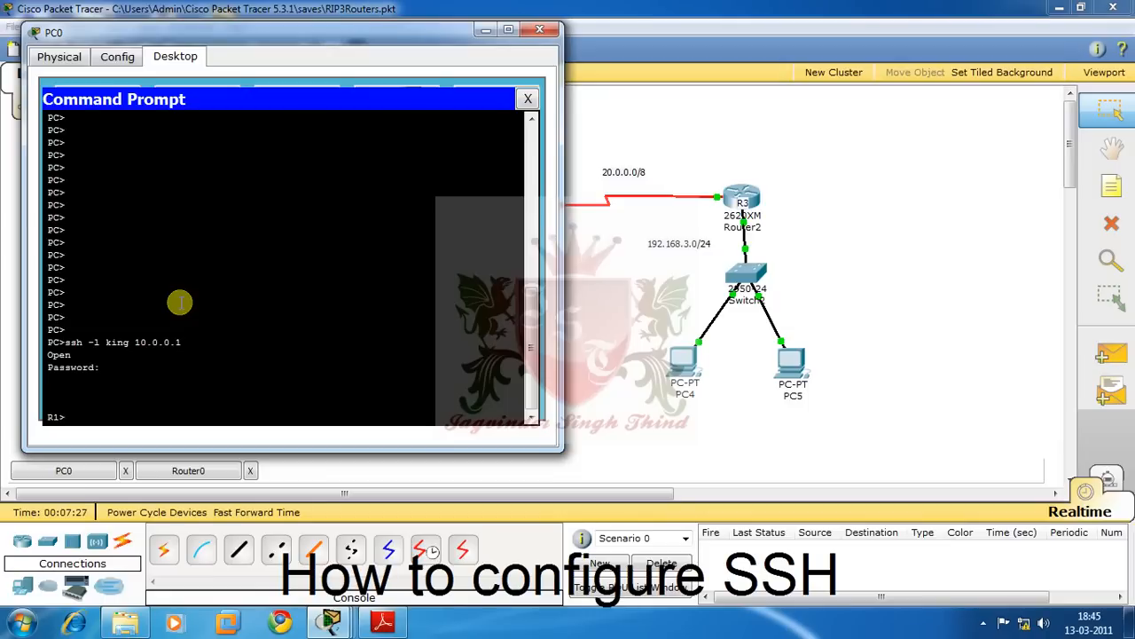
text(en)
key(Tab)
key(Return)
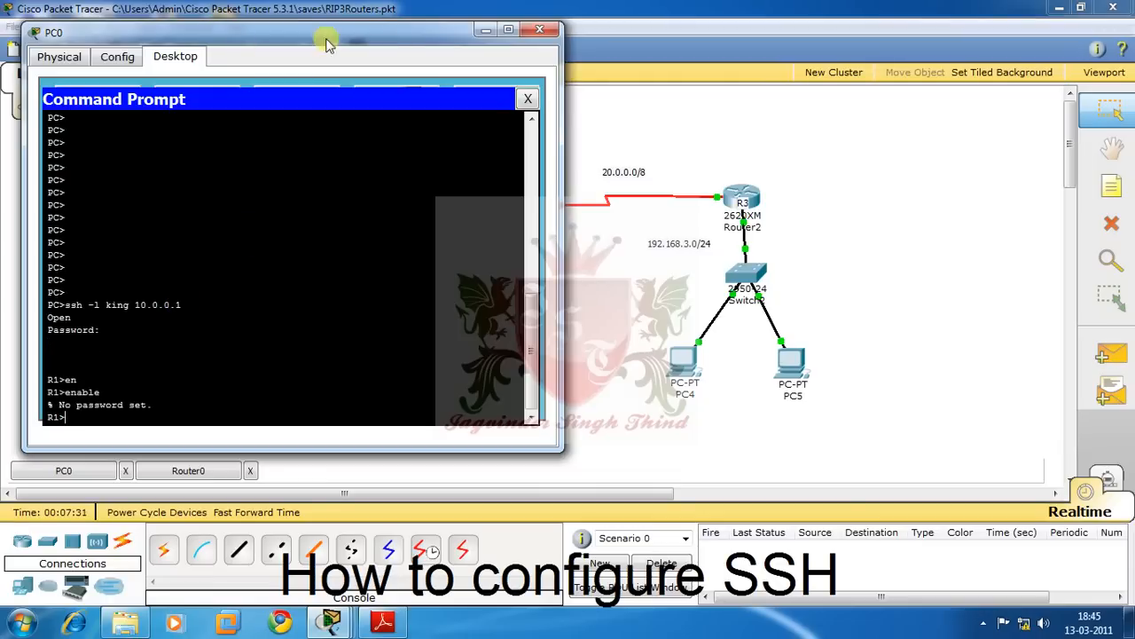
click(486, 30)
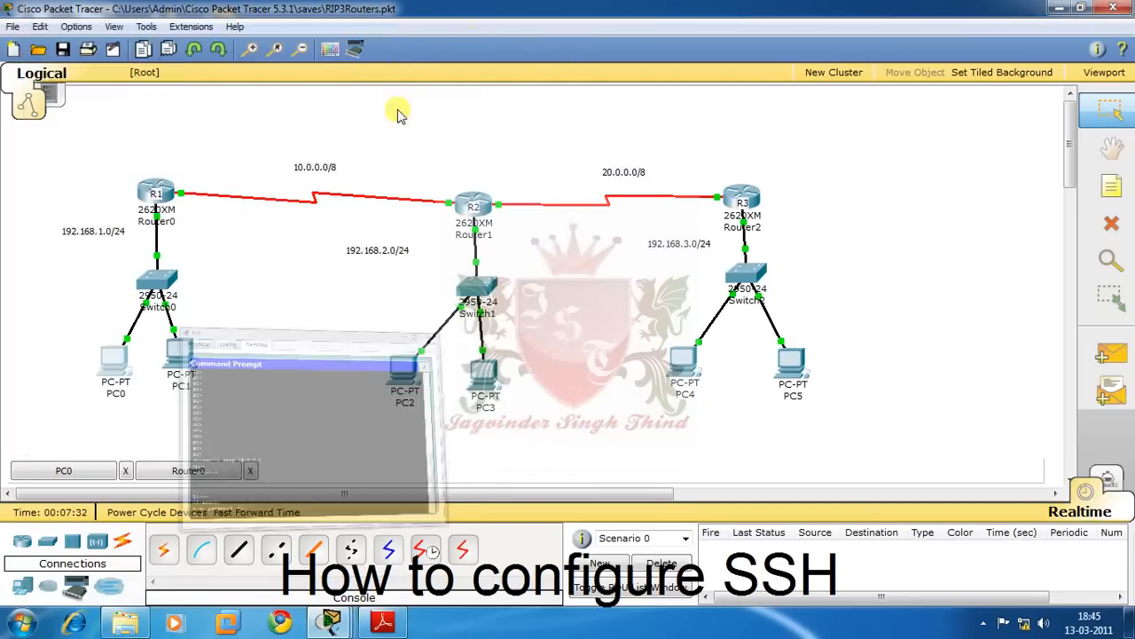
- In R1's console, configure enable secret with a new privileged password
click(157, 190)
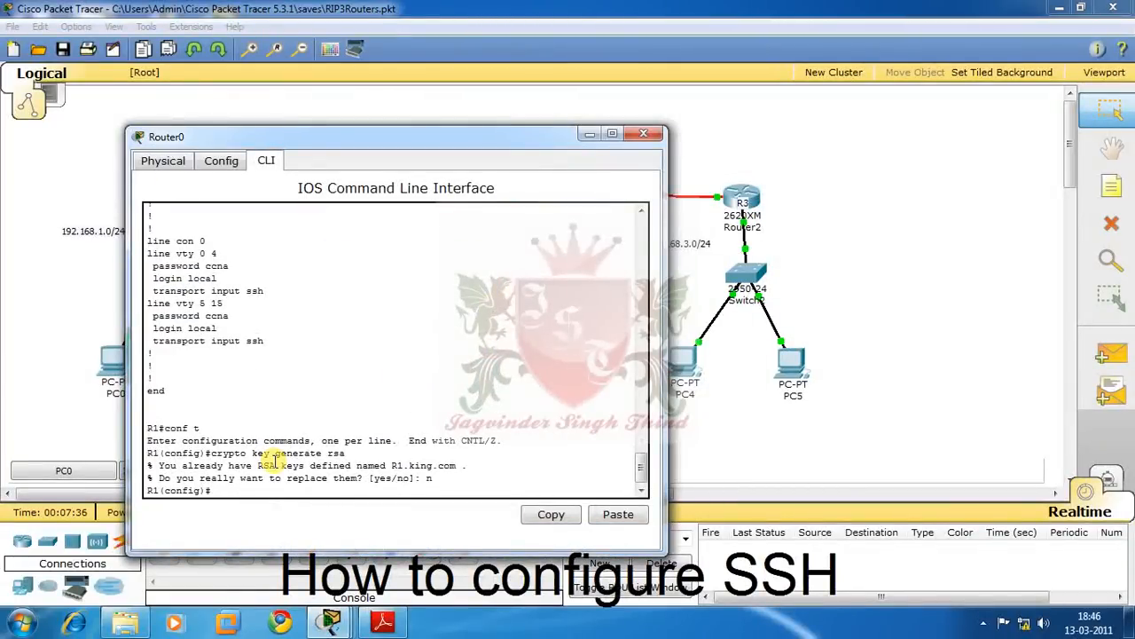
text(ena)
key(Tab)
text(sec)
key(Tab)
key(BackSpace)
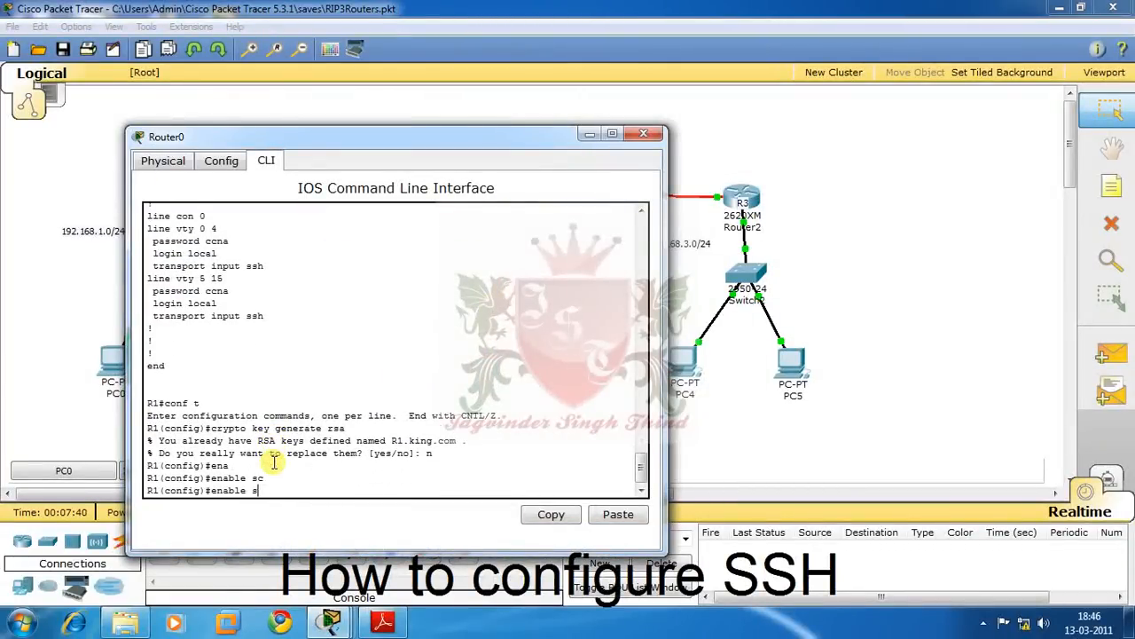
key(Tab)
text(cc)
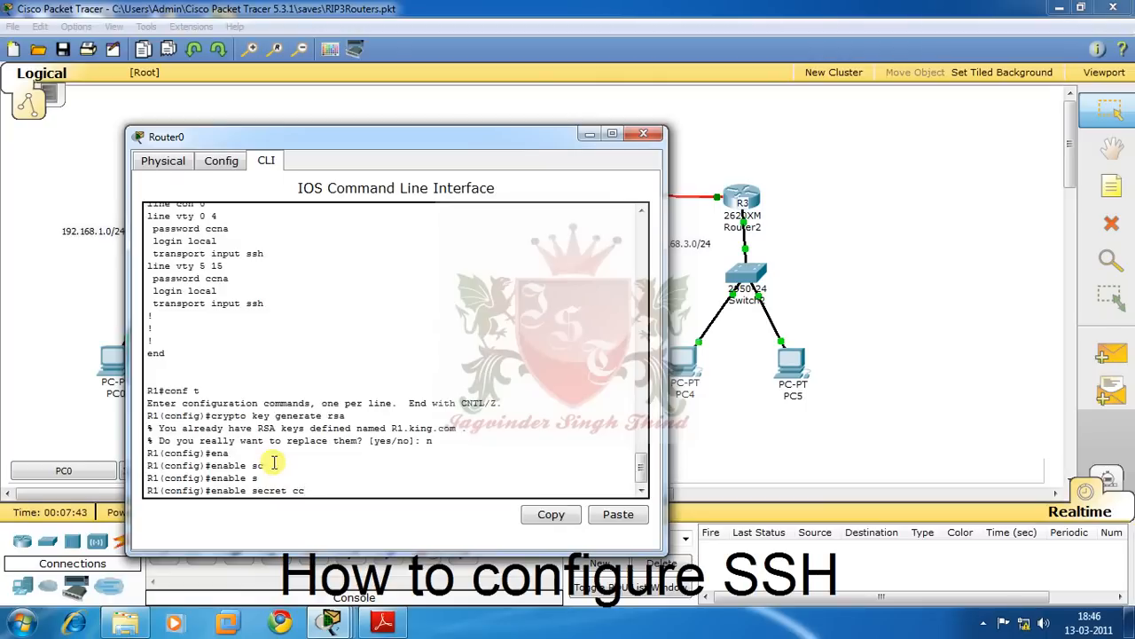
text(np)
key(Return)
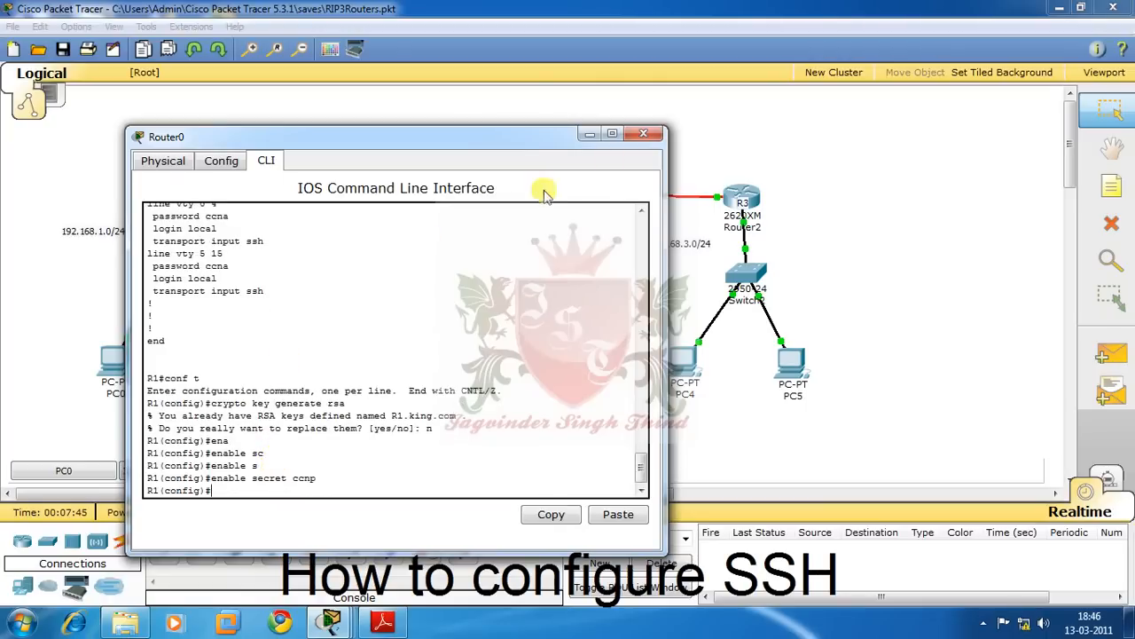
click(590, 134)
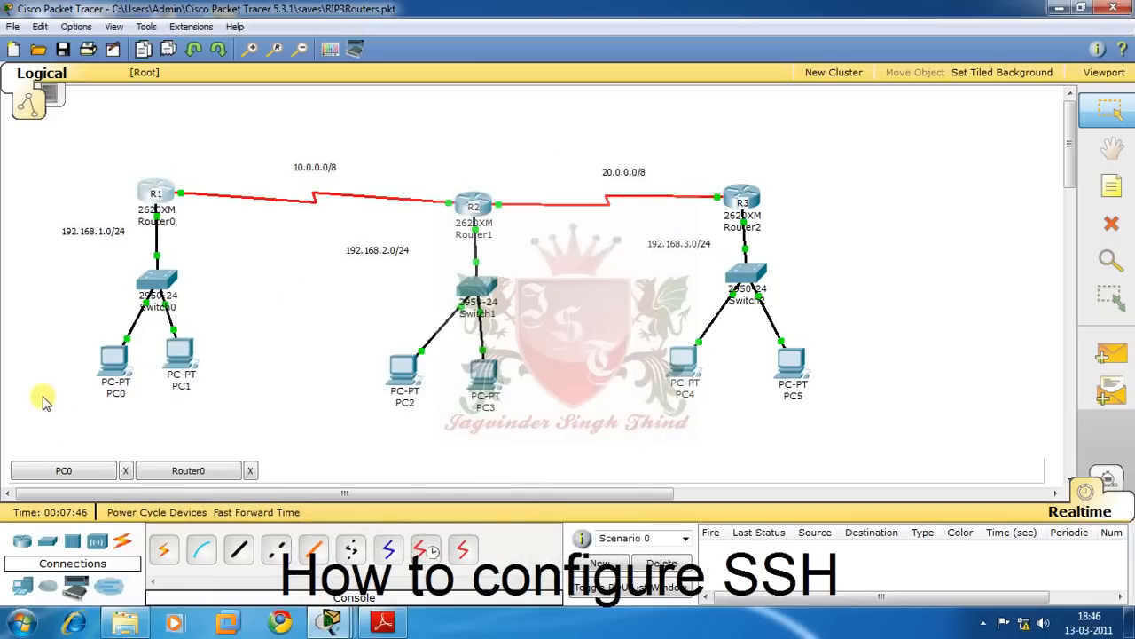
- In PC0's SSH session, enter privileged mode with the enable secret and run sh ip ro
click(119, 359)
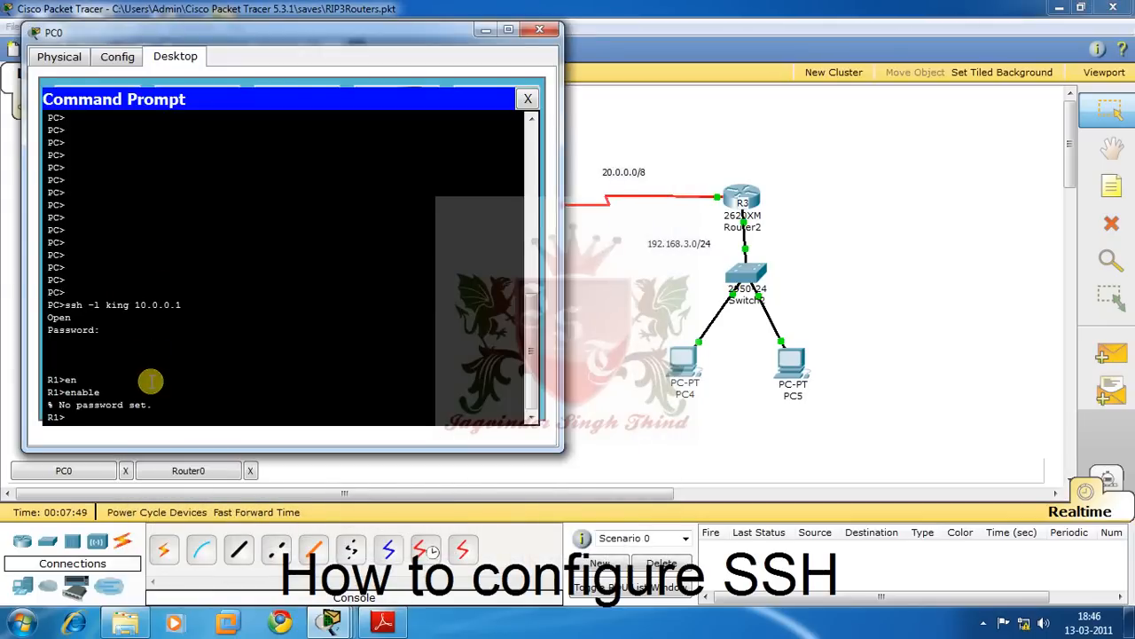
key(Up)
key(Return)
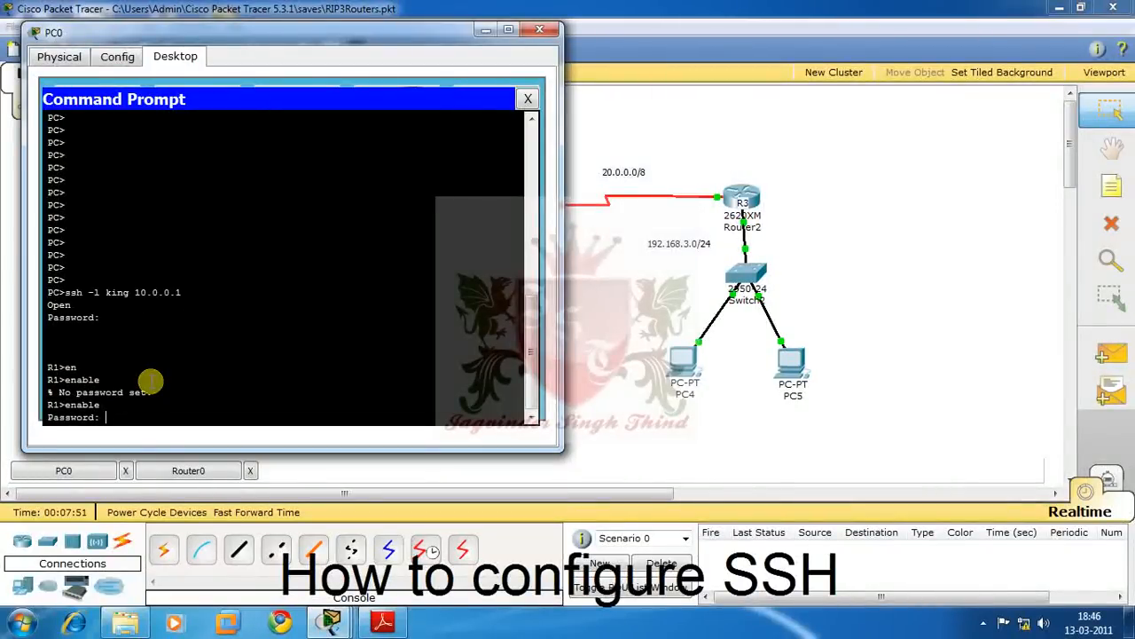
key(Return)
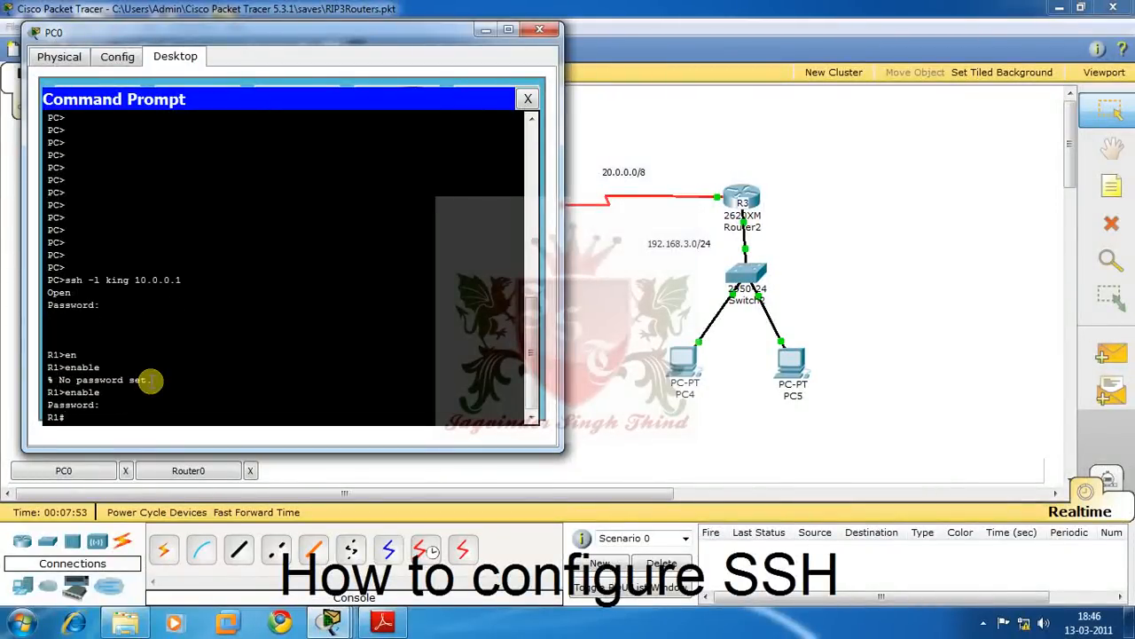
text(sh ip)
text(ro)
key(Return)
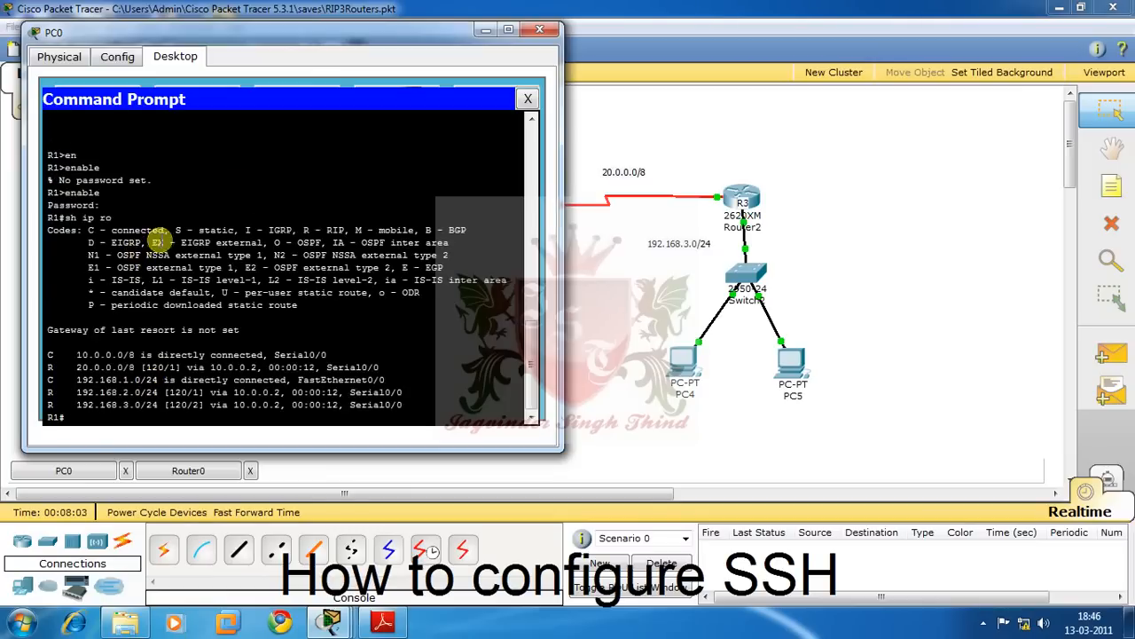
click(539, 30)
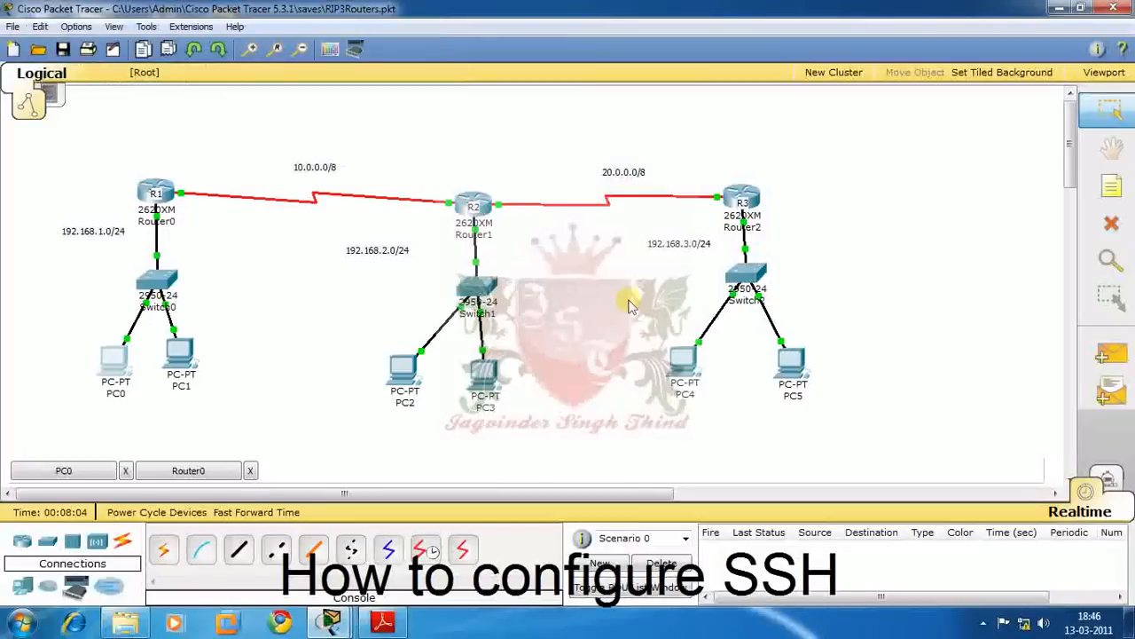
- Open PC4's command prompt and try telnet to 10.0.0.1 as the local user, which is rejected
click(682, 360)
click(175, 56)
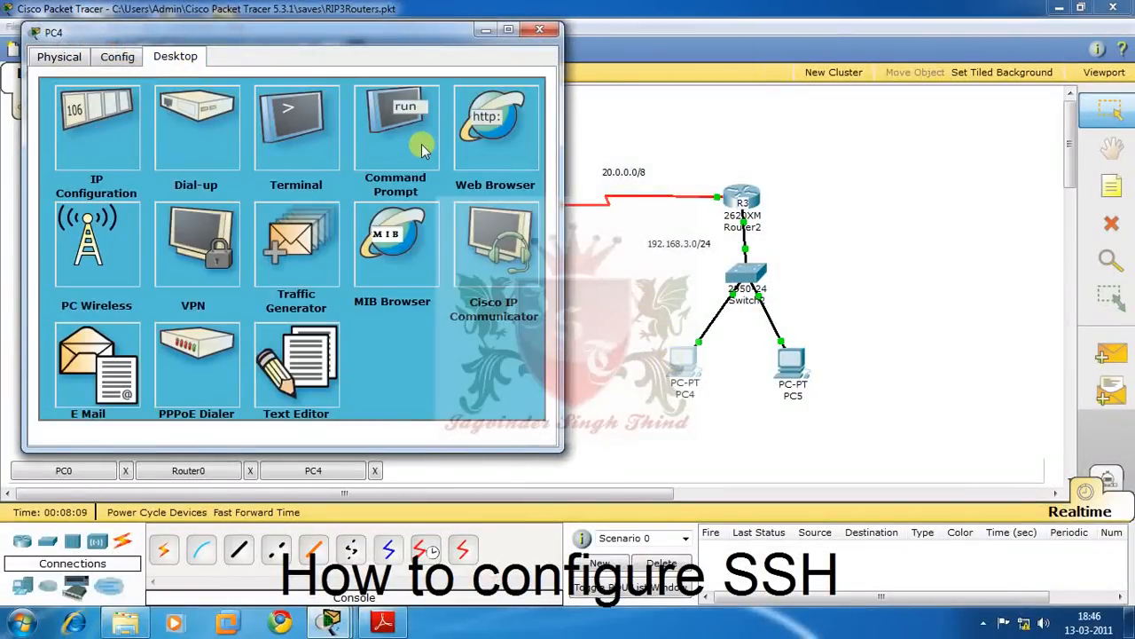
click(406, 118)
click(348, 277)
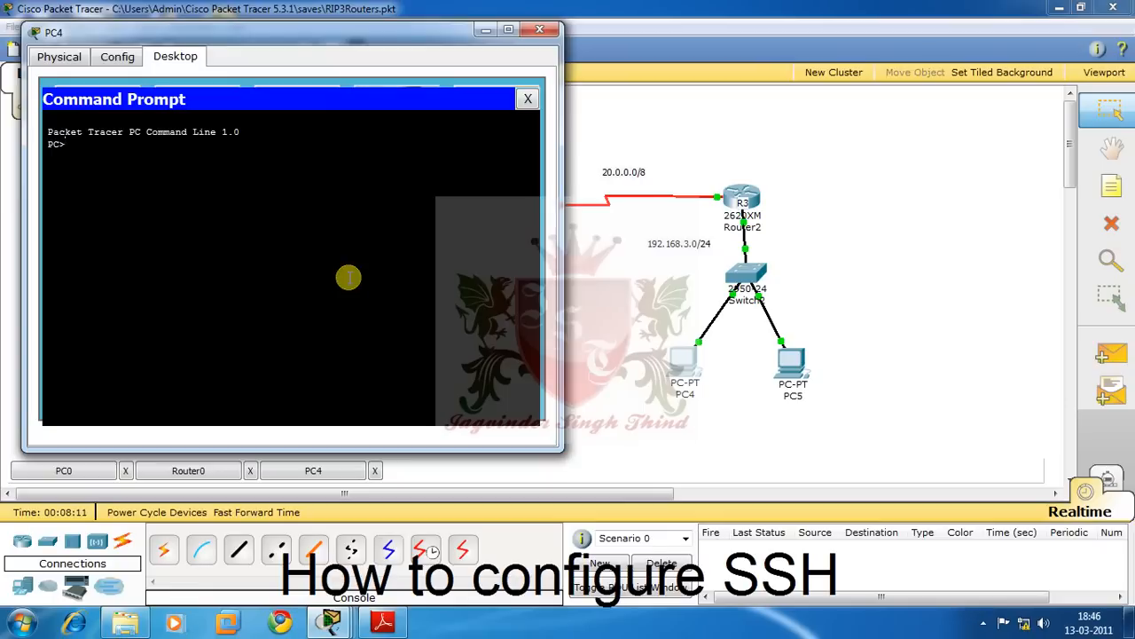
text(telnet -l king 10.0.0.1)
key(Return)
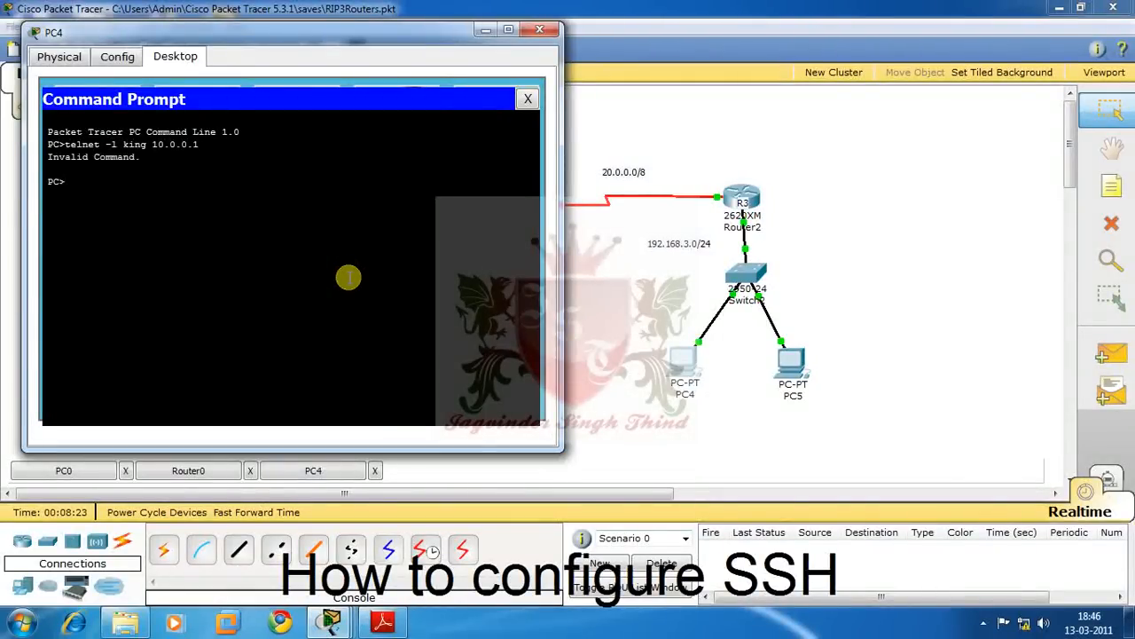
- SSH to R1 at 10.0.0.1 and log in with the user's password
key(Up)
key(Left)
key(Left)
key(Left)
key(Left)
key(Left)
key(Left)
key(Left)
key(Left)
key(Left)
key(Left)
key(Left)
key(Left)
key(Left)
key(Left)
key(Left)
key(Left)
key(Left)
key(BackSpace)
key(BackSpace)
key(BackSpace)
key(BackSpace)
key(BackSpace)
key(BackSpace)
text(ssh)
key(Return)
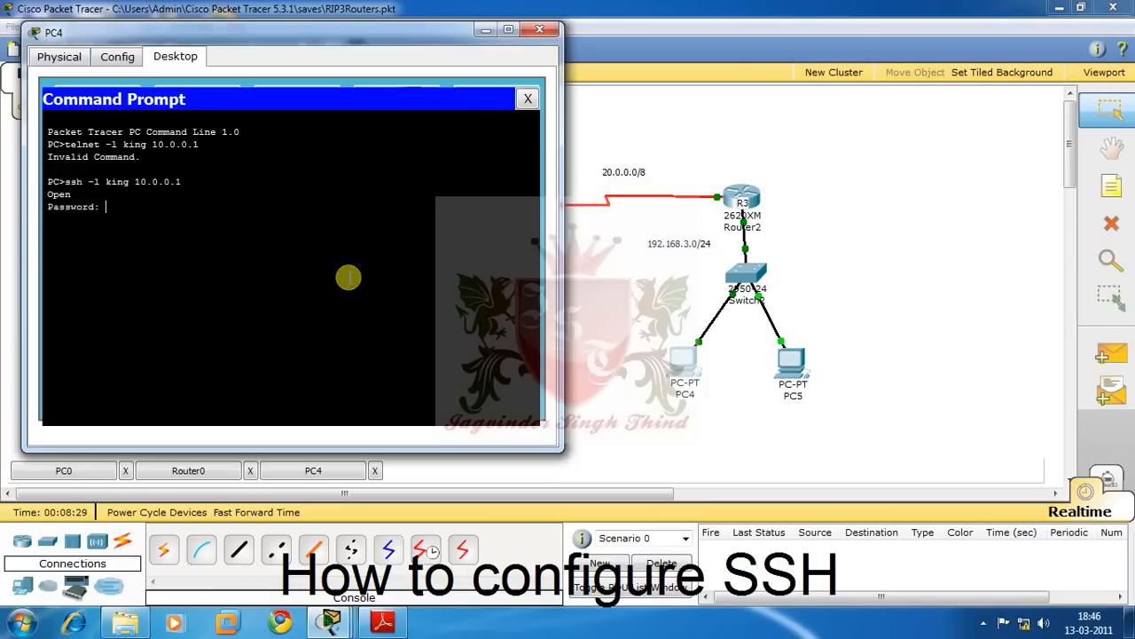
key(Return)
- Enter privileged mode with the enable secret and run conf t
text(en)
key(Return)
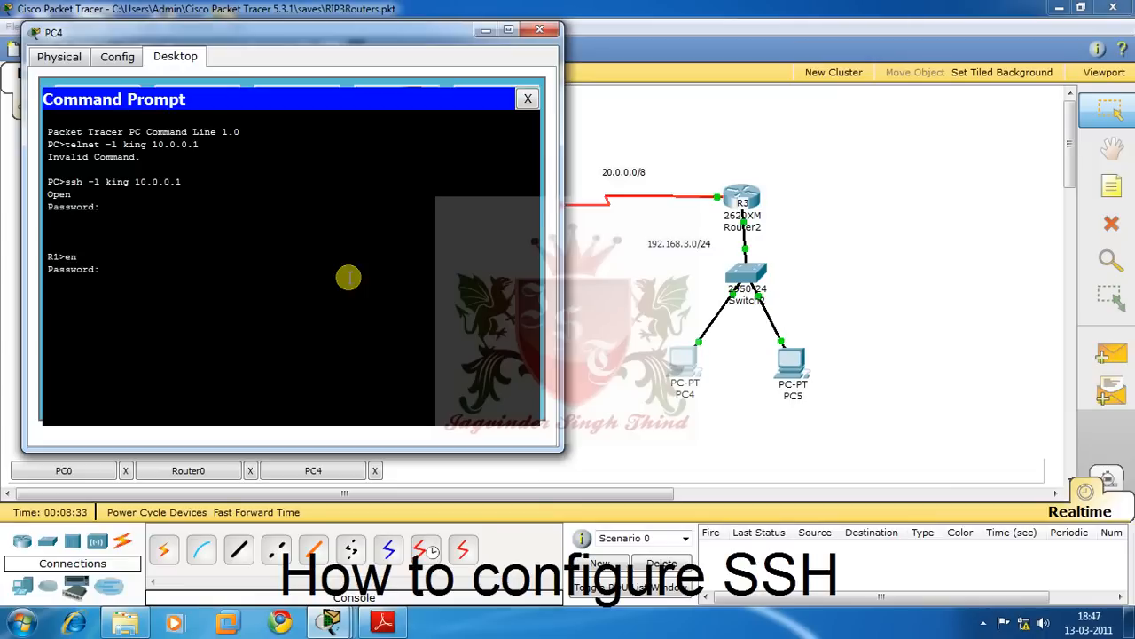
key(Return)
text(conf t)
key(Return)
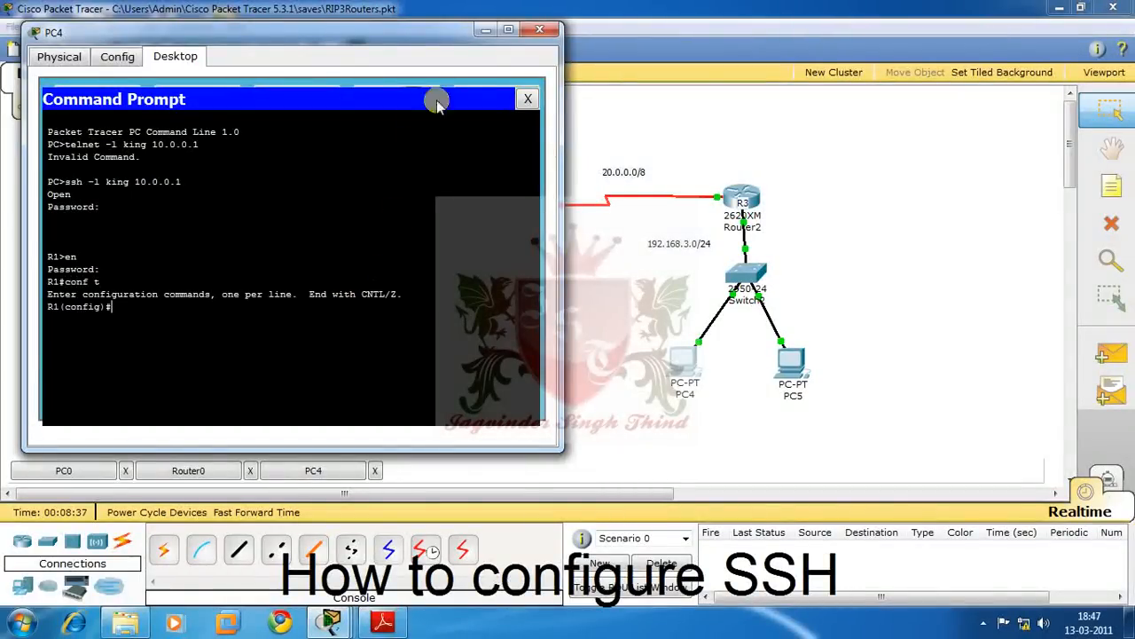